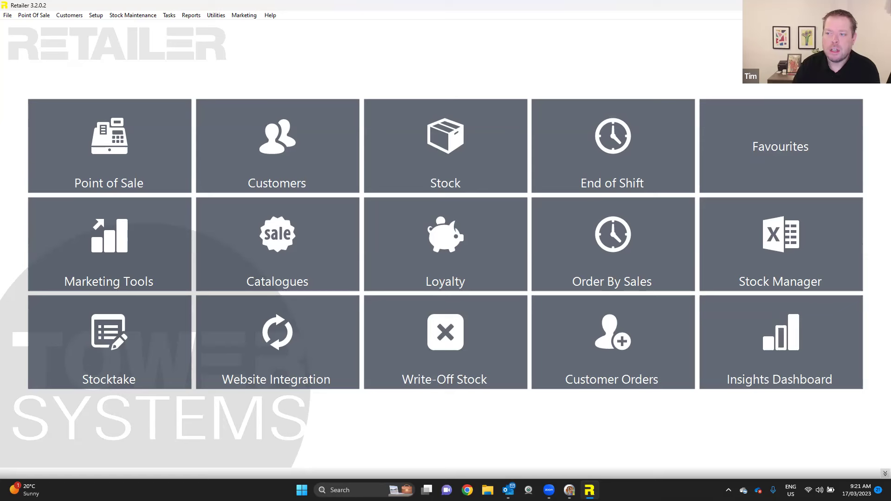
- Switch the home-screen layout to Basic POS, confirming with the password
click(806, 87)
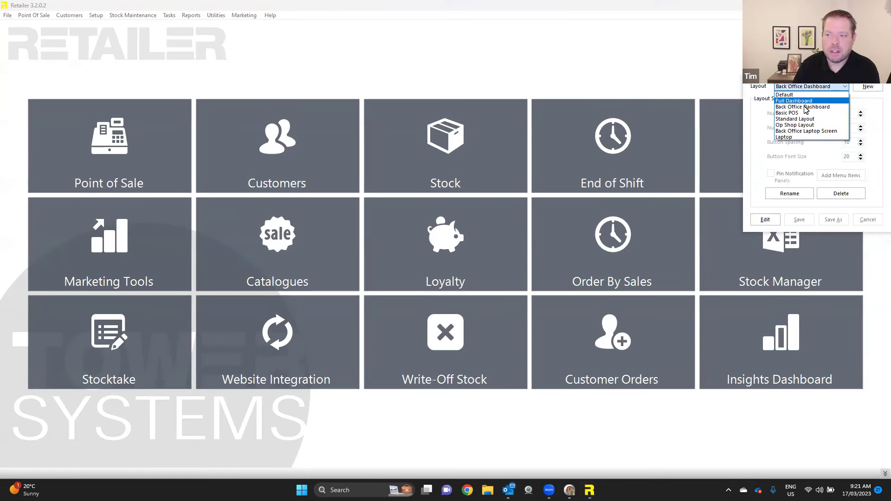
click(795, 113)
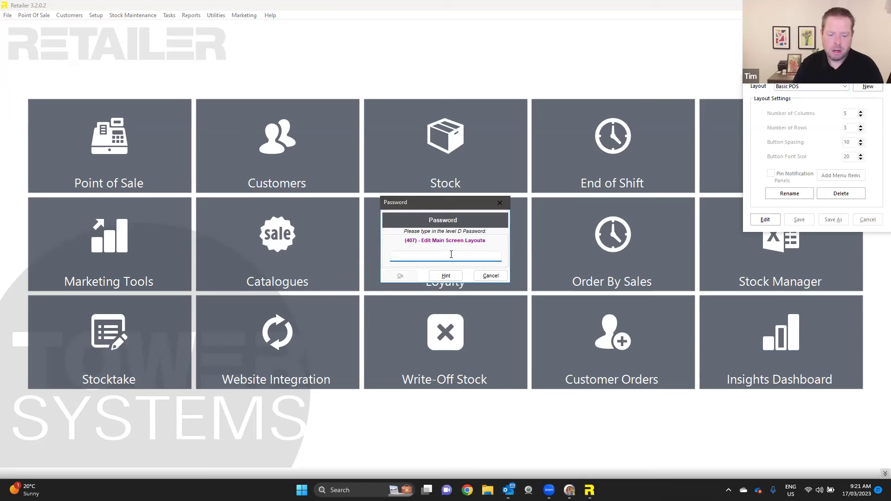
click(403, 277)
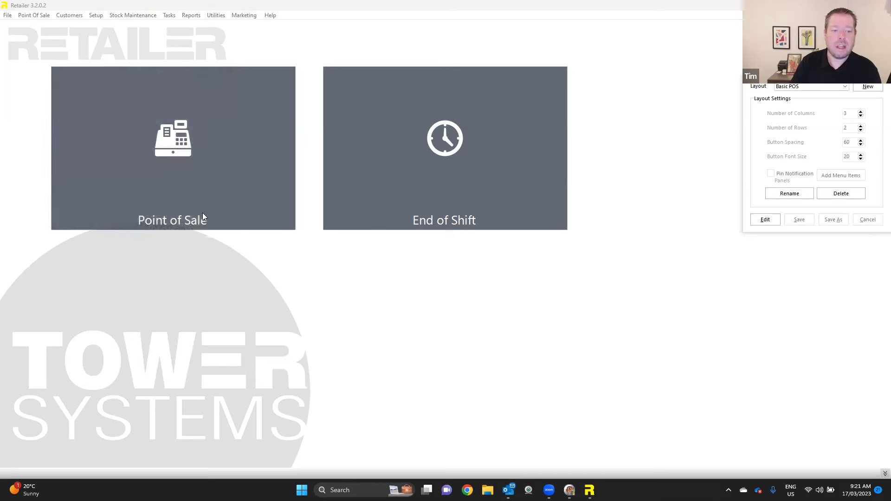
- Restore the Back Office Dashboard layout, entering the password to confirm
click(834, 89)
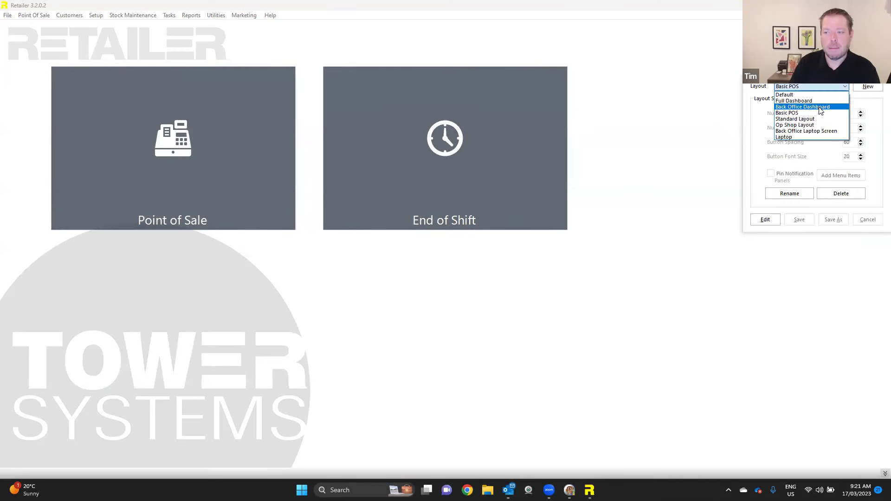
click(820, 110)
text(#)
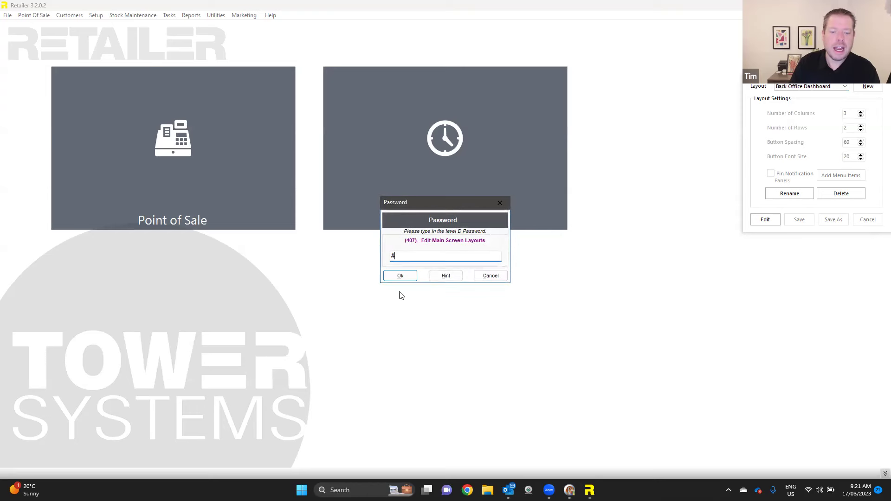
click(400, 276)
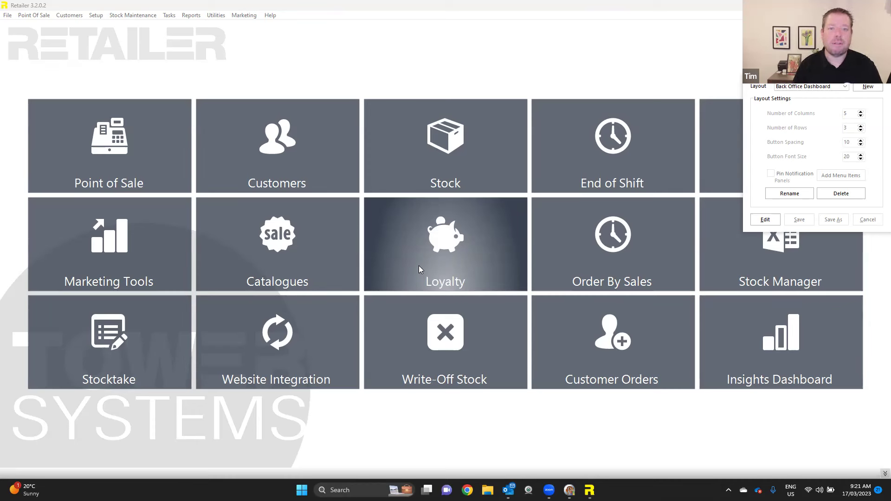
- Open Point of Sale and add the Harry Potter Pop! Vinyl ($19.95) from Demonstration Items
click(159, 136)
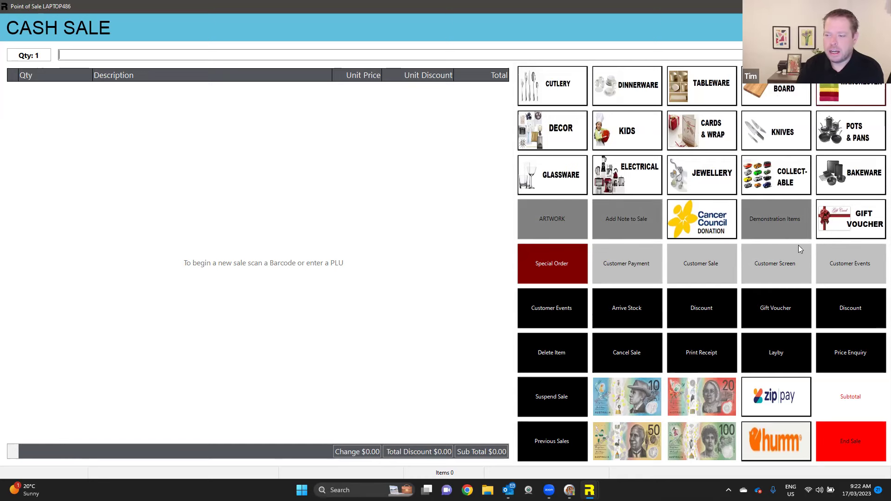
click(776, 218)
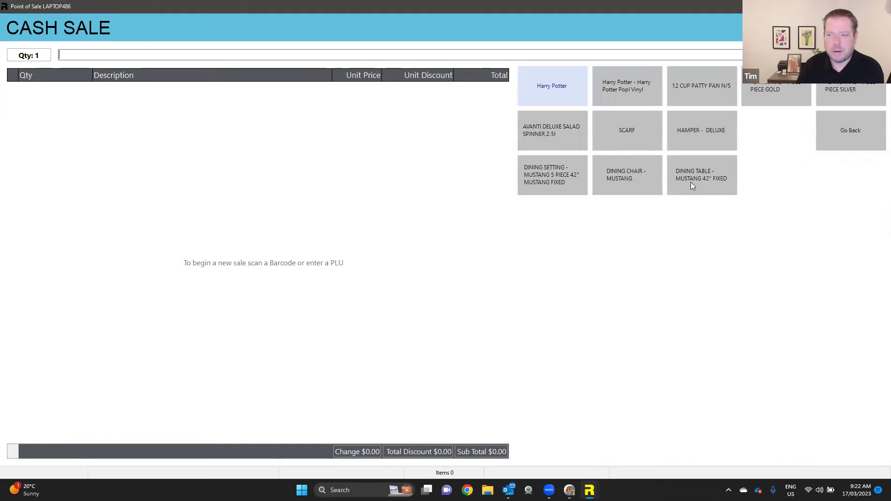
click(609, 90)
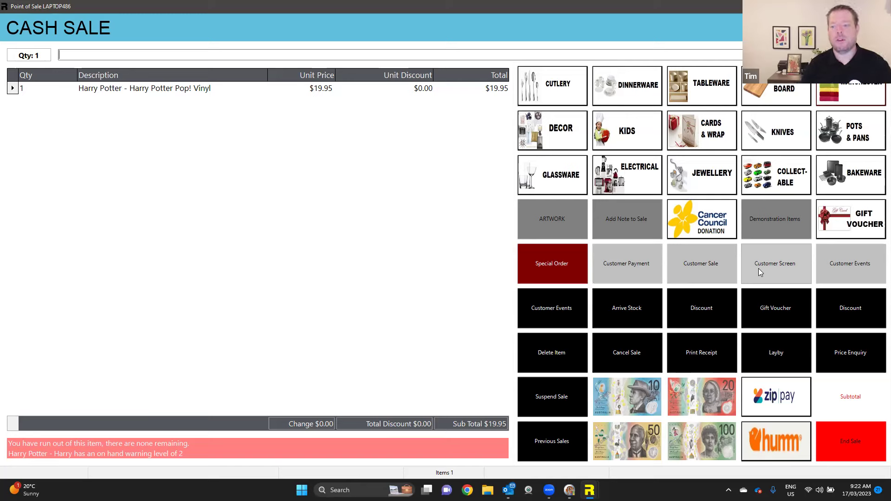
click(627, 318)
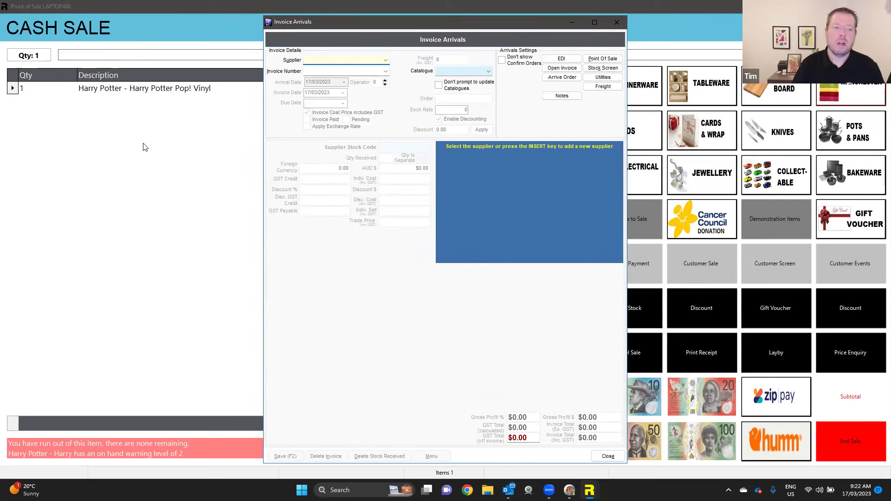
key(Escape)
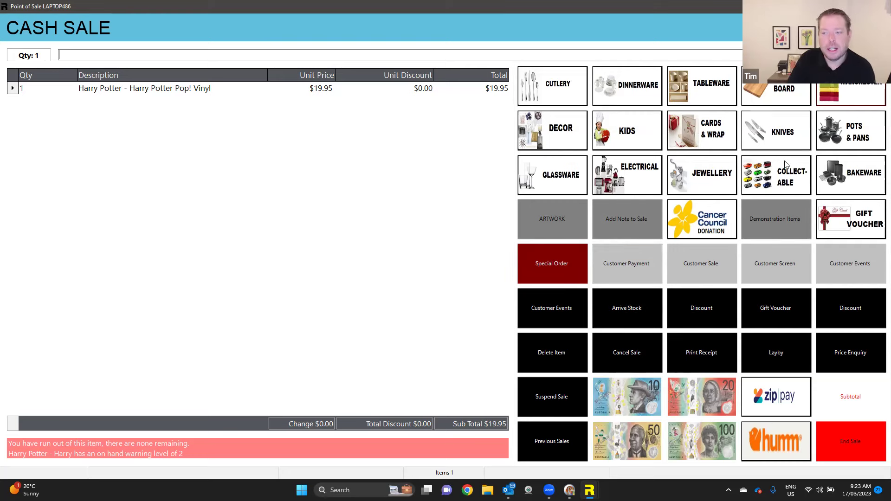
- Add the 12 CUP PATTY PAN N/S from Demonstration Items at its $5.00 catalogue-special discount
click(770, 223)
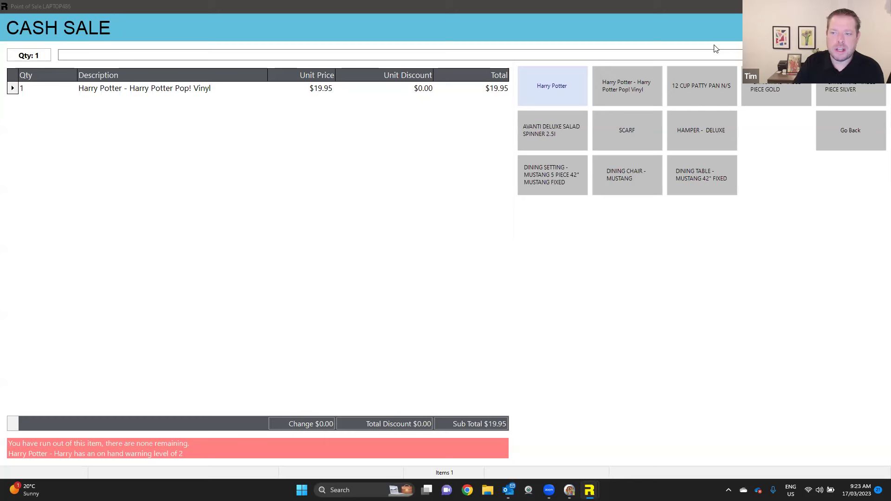
click(713, 90)
click(713, 91)
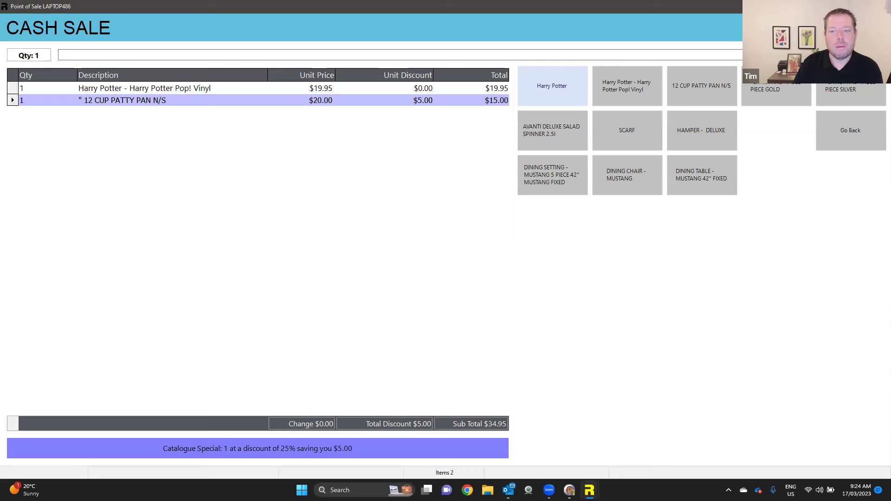
- Add the "CHRISTMAS" TABLE PIECE GOLD at $199.95 and try to give it a unit discount
click(776, 90)
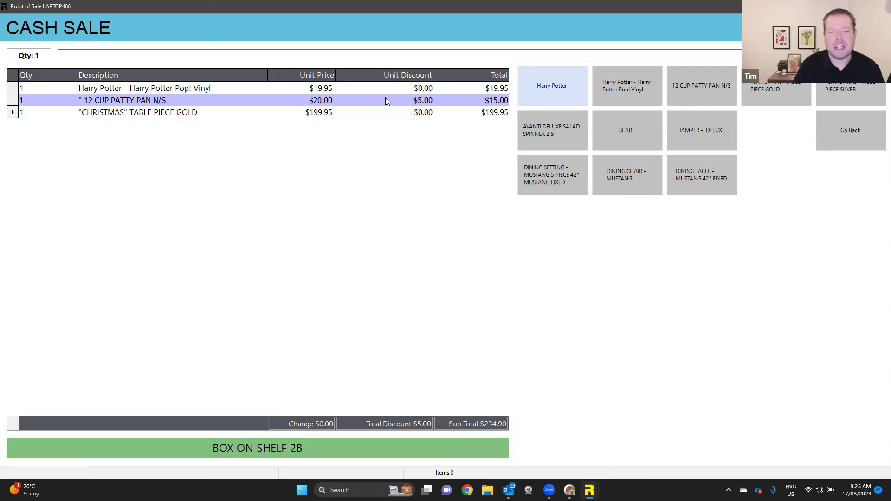
click(423, 115)
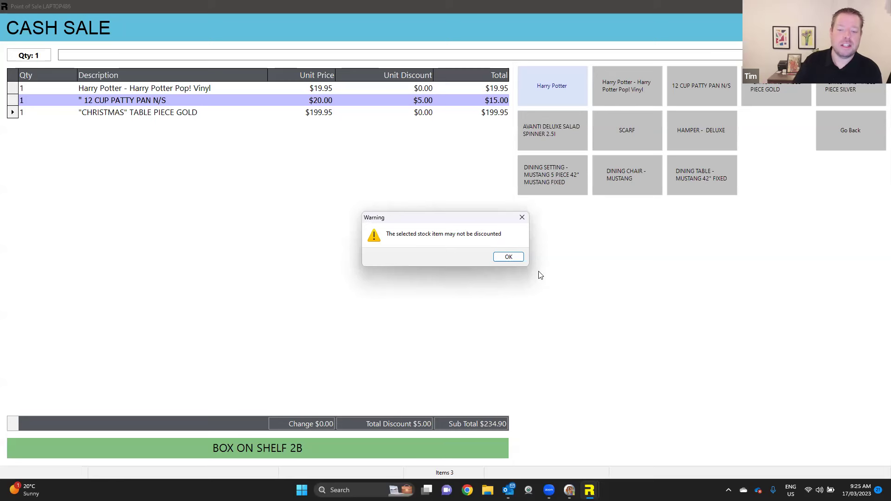
- Dismiss the no-discount warning and give the Harry Potter line a $5.00 off discount
click(506, 256)
click(420, 88)
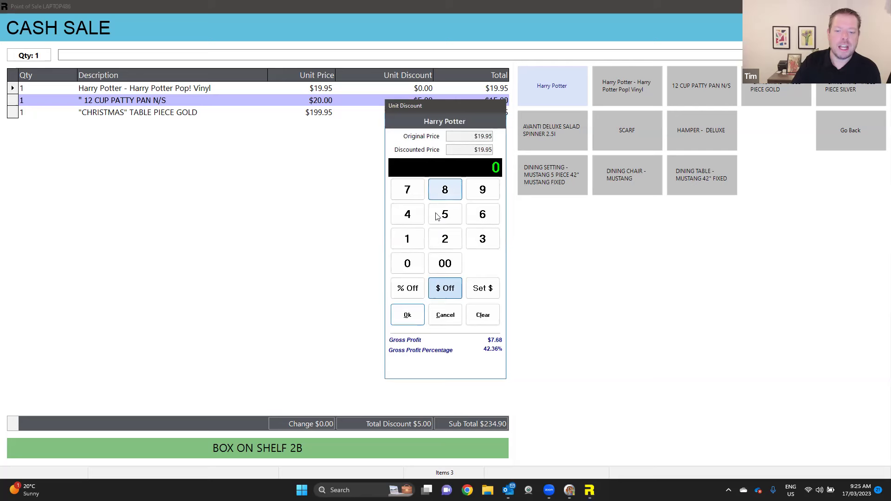
click(445, 222)
click(419, 267)
click(419, 267)
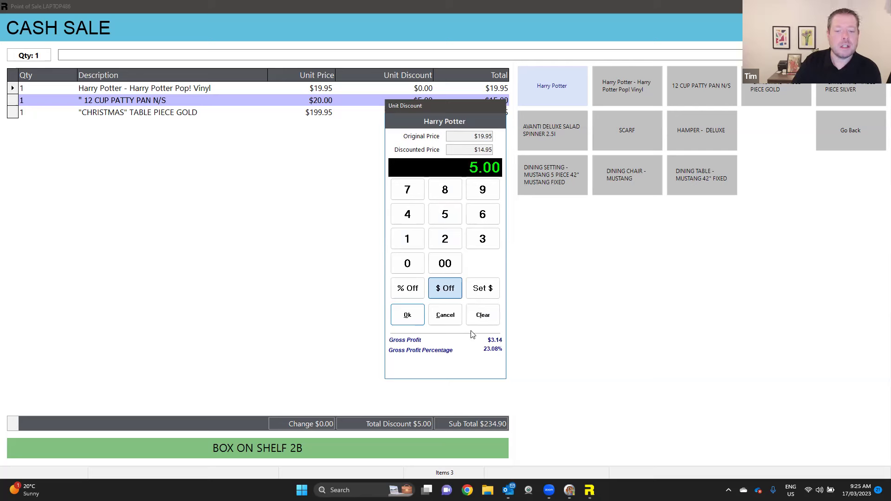
click(408, 316)
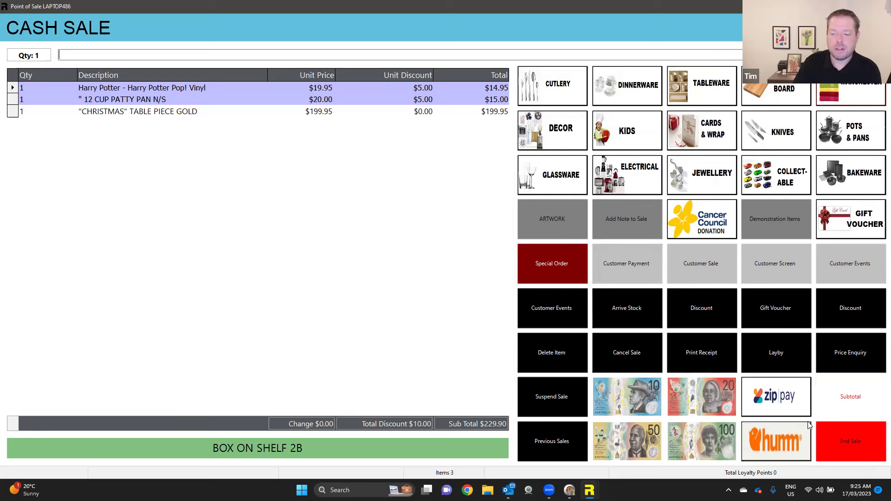
- End the $229.90 sale, entering the staff initials to show the receipt preview
click(838, 441)
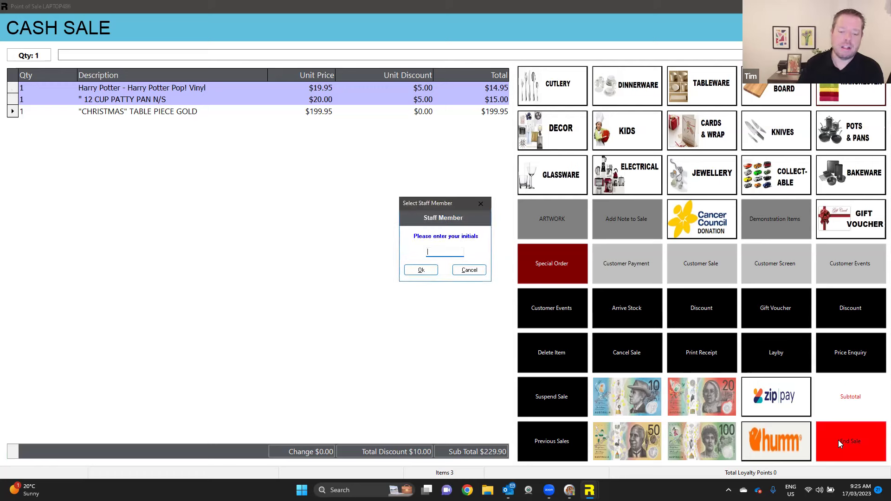
text(##)
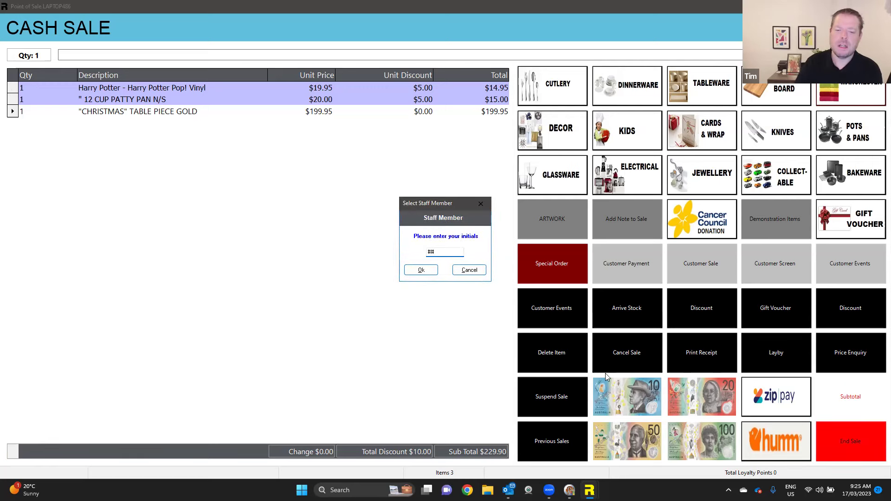
click(424, 273)
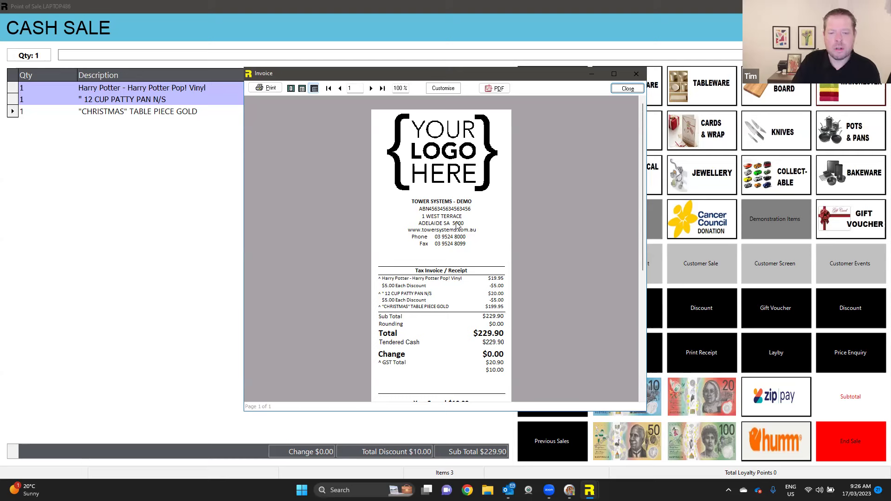
- Scroll the receipt preview down to the 'You Saved $10.00' line and $10.75 discount voucher
drag(641, 184, 639, 242)
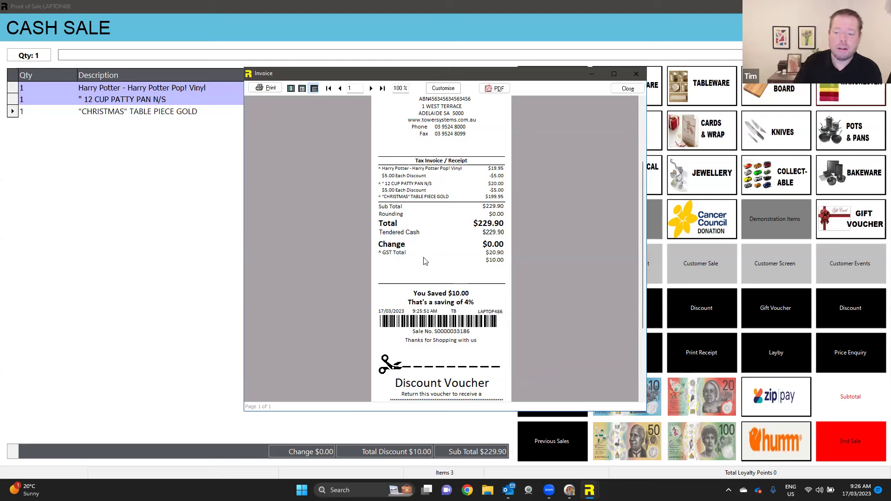
drag(644, 254, 635, 236)
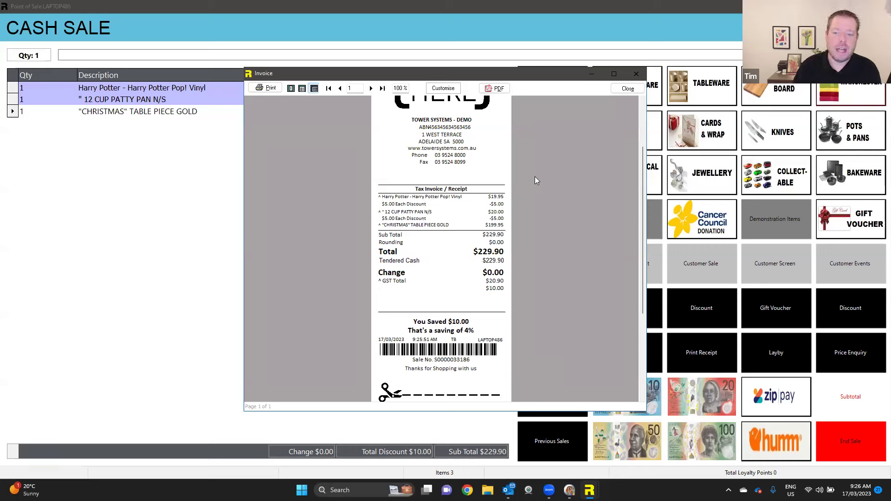
drag(643, 211, 638, 275)
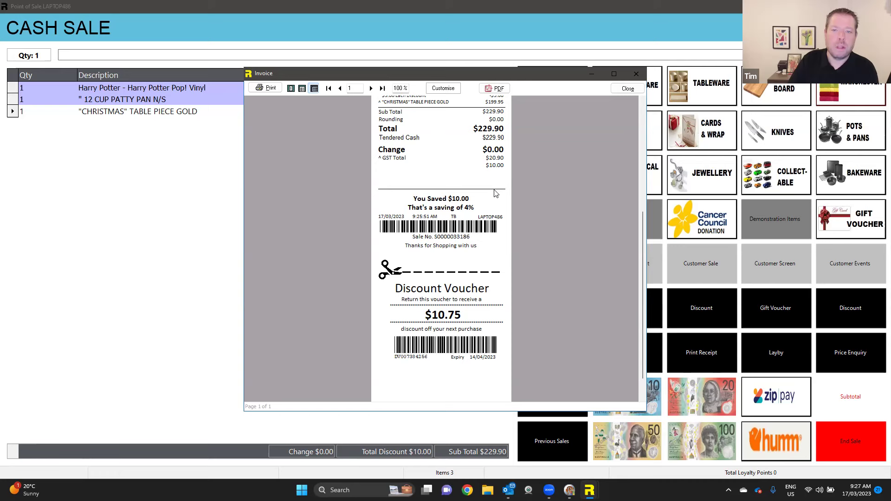
- Close the invoice preview to clear the screen for a new cash sale
click(622, 88)
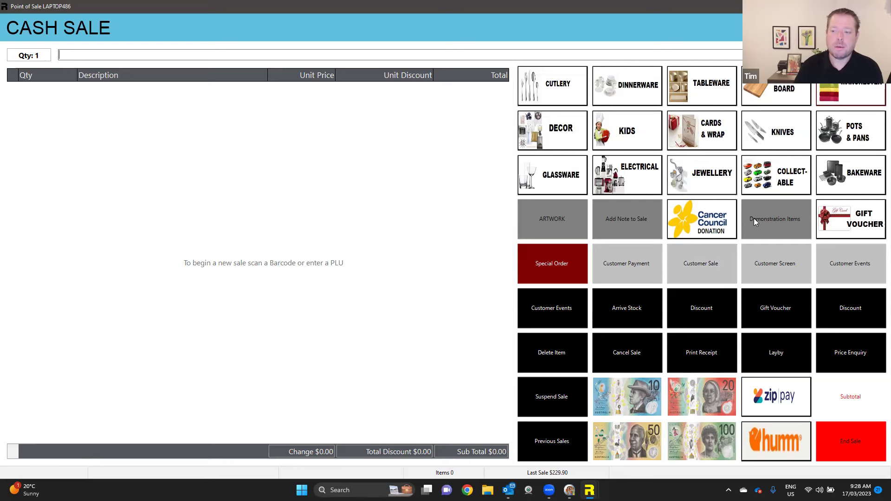
- Add the "CHRISTMAS" Table Piece Silver at $199.95 from Demonstration Items
click(771, 218)
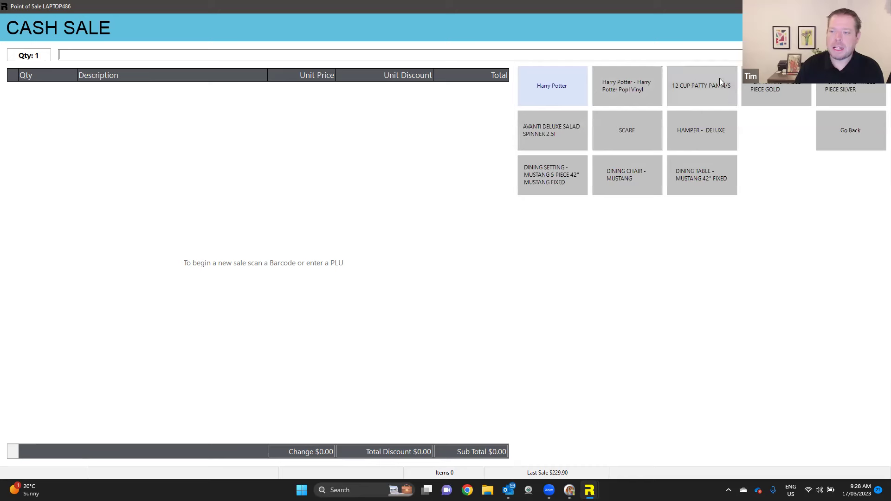
click(772, 93)
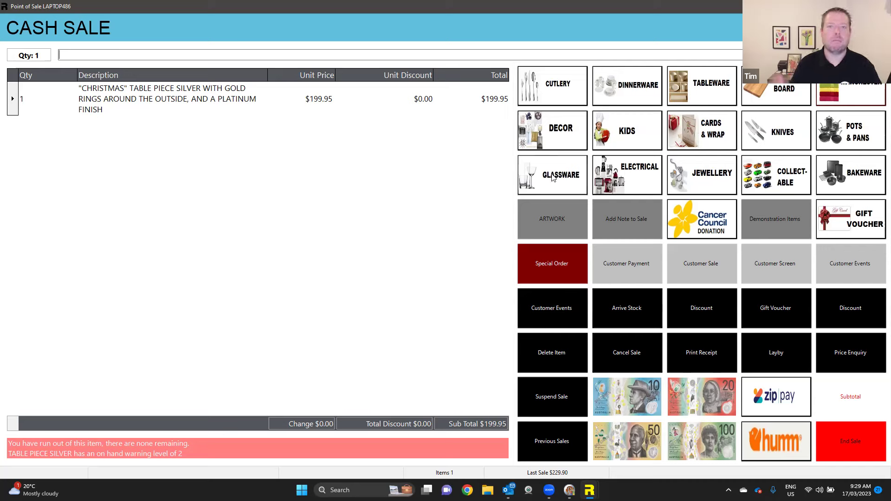
- Open the Find Customer screen, move the Phone column beside Surname, and cancel column customization
click(707, 270)
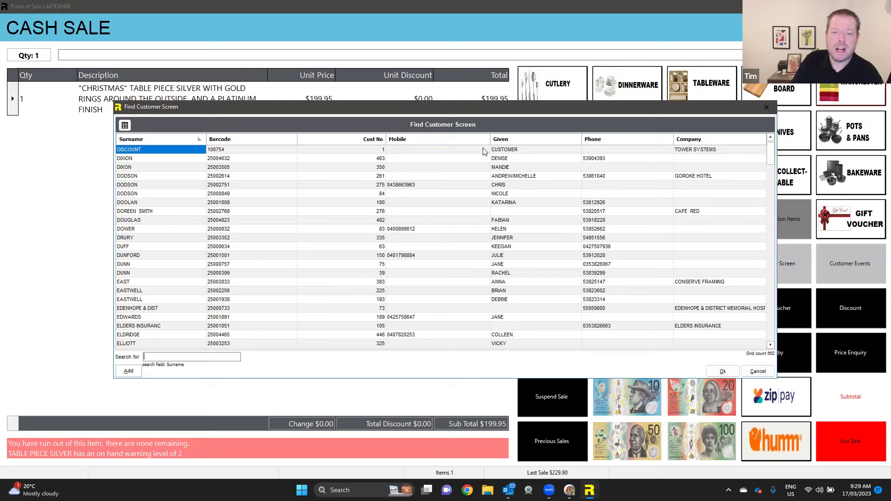
mouse_move(644, 141)
mouse_down()
mouse_move(159, 141)
mouse_move(302, 137)
mouse_up()
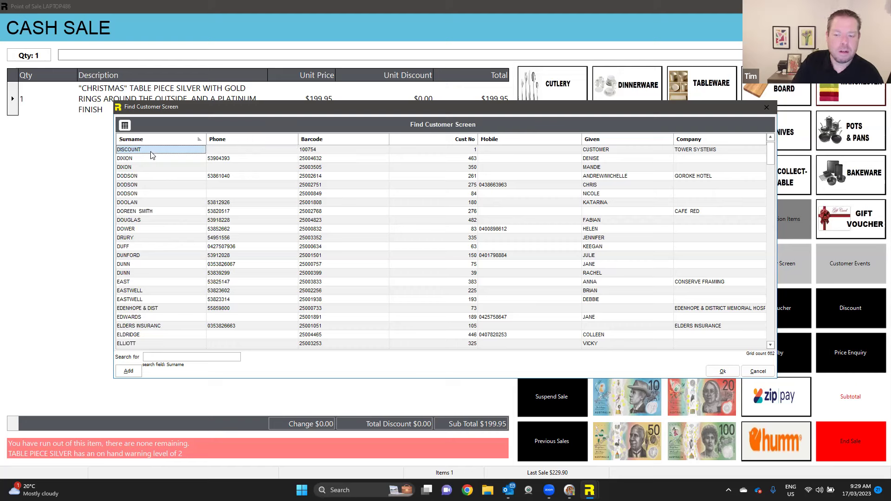
click(125, 126)
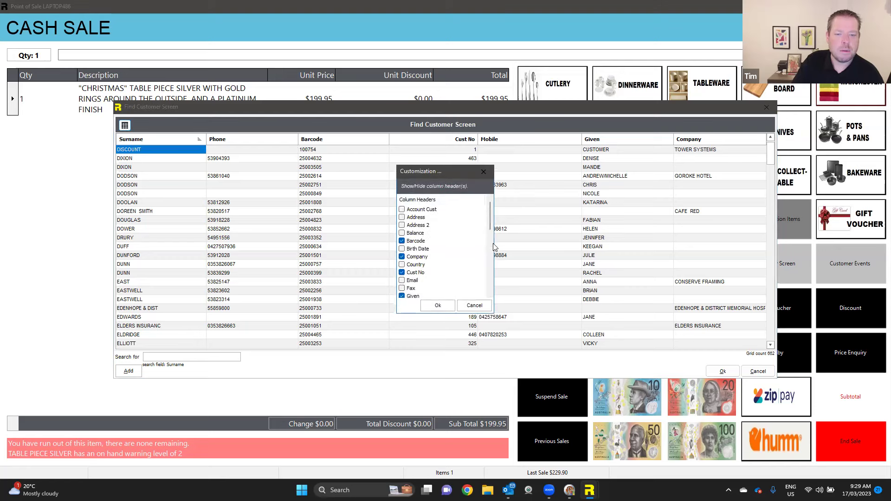
scroll(491, 228, down, 5)
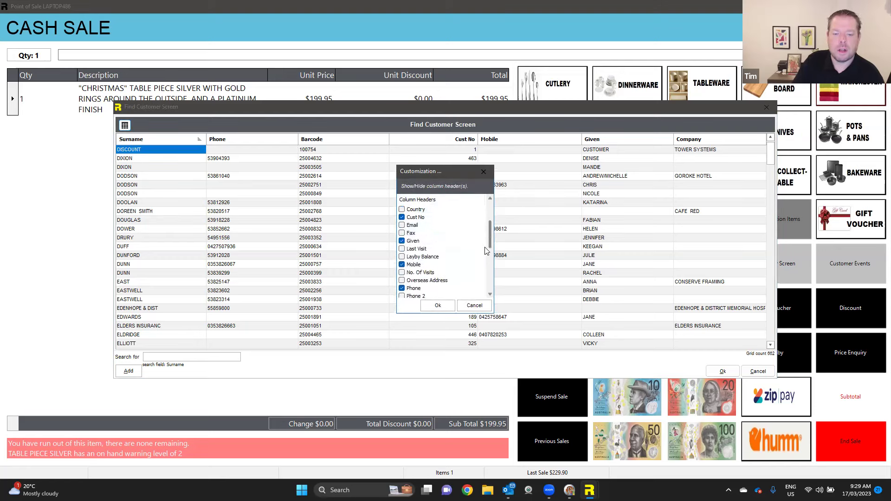
scroll(482, 223, up, 5)
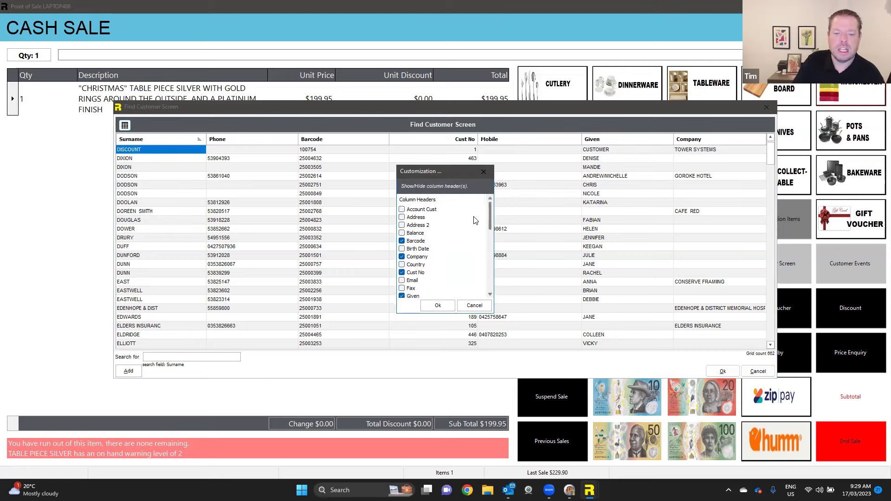
click(473, 308)
- Attach the found customer to the sale so the $39.99 discount applies, then end the sale
text(BATT)
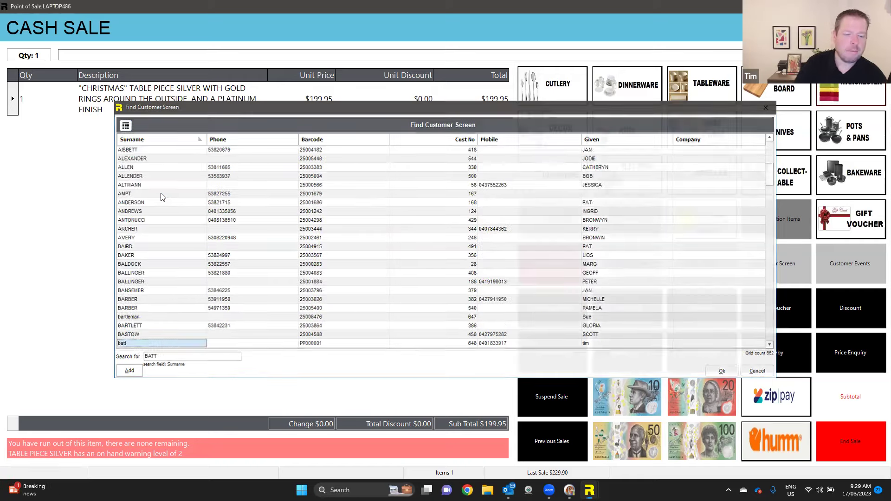
key(Return)
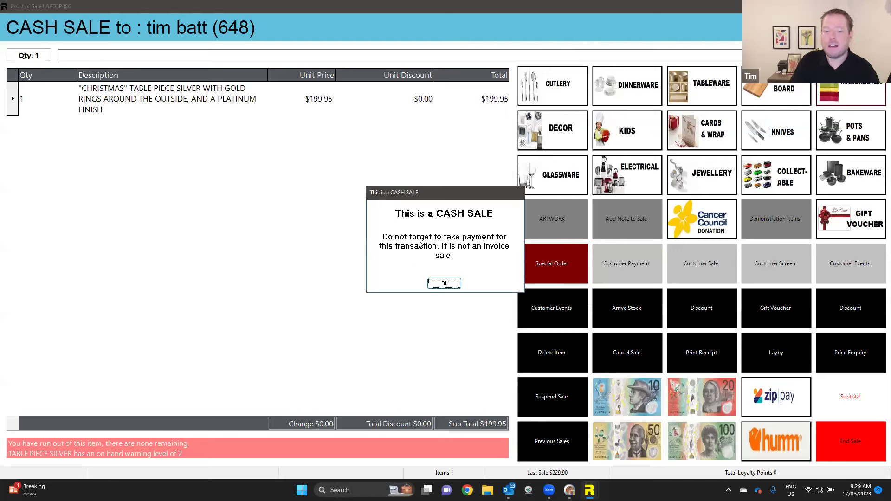
click(447, 285)
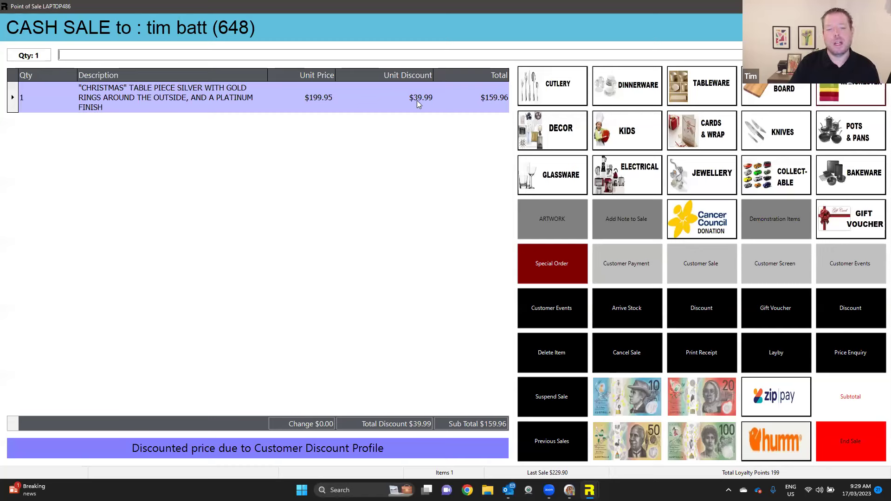
click(835, 443)
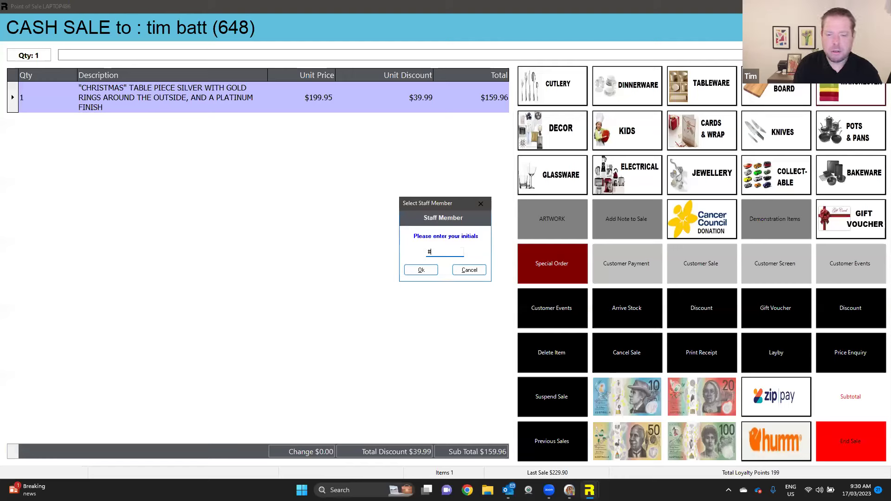
- Complete the $159.95 sale, review the invoice preview, and close it
key(Escape)
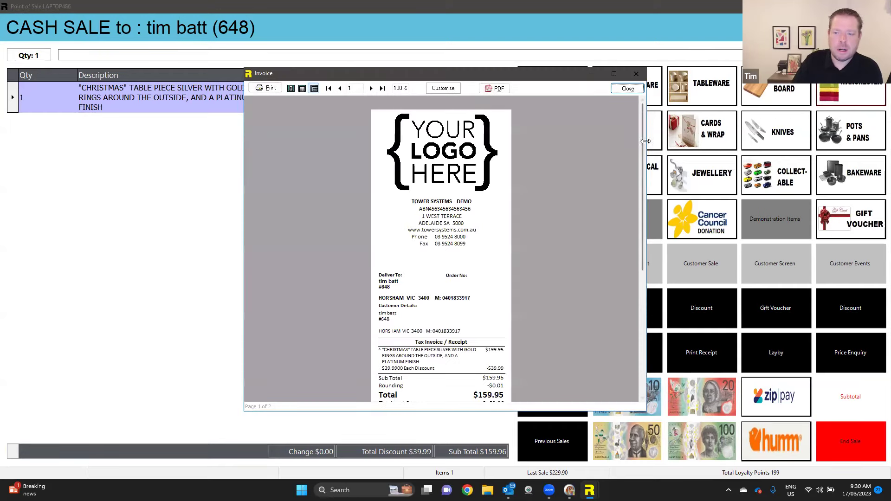
drag(641, 143, 646, 294)
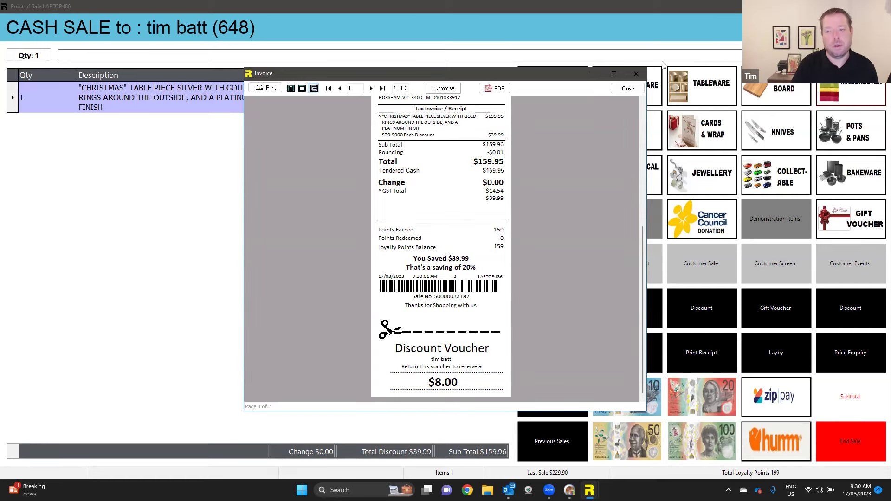
click(627, 88)
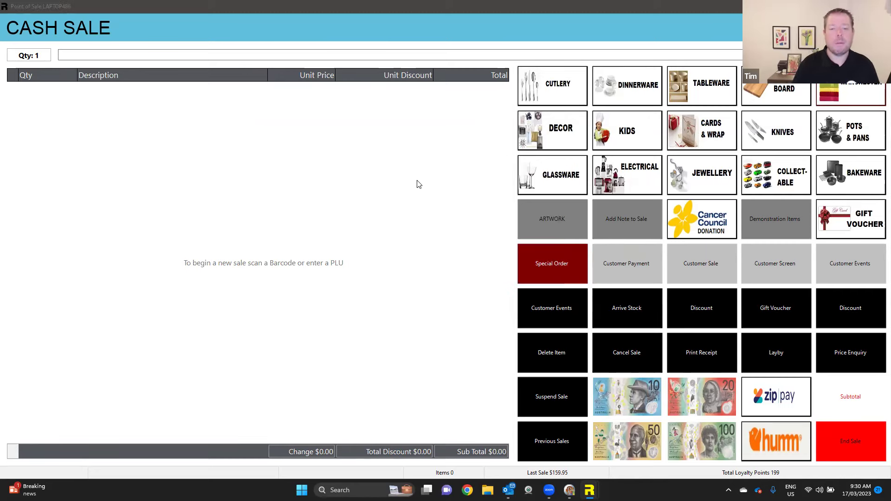
- Tick Disable Receipt Printing and Disable Receipt Emailing on the customer's Other tab
key(F3)
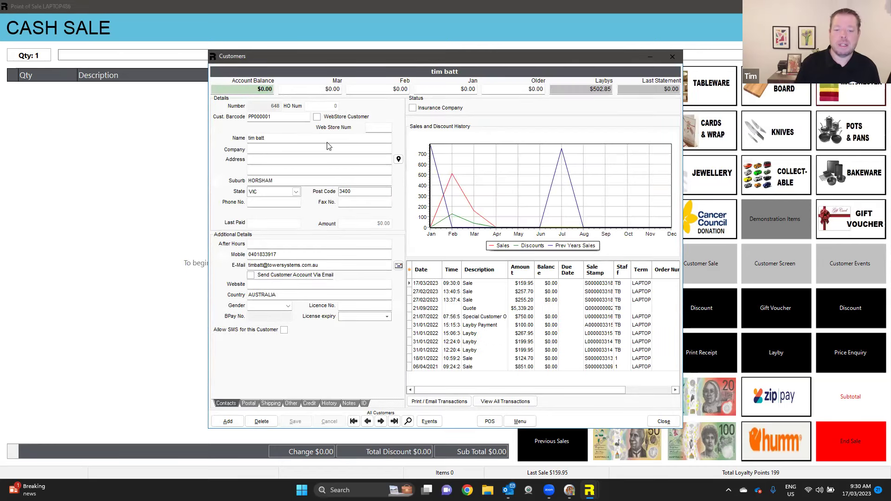
click(296, 404)
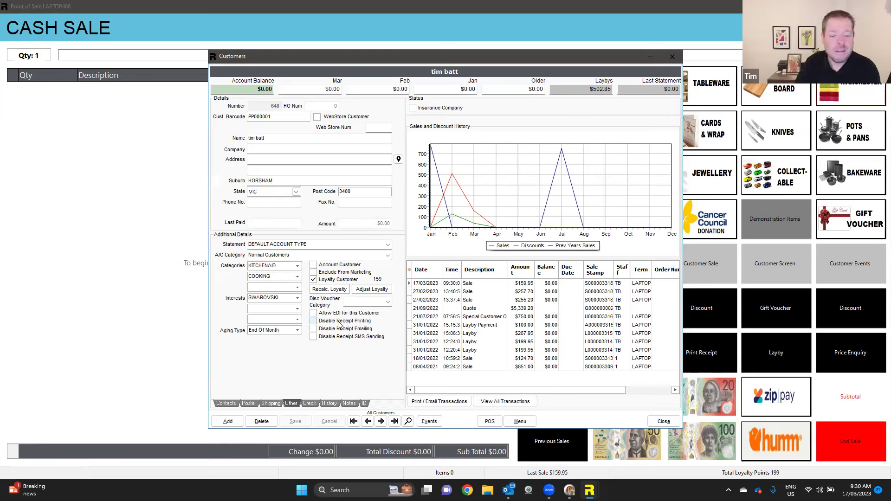
click(340, 322)
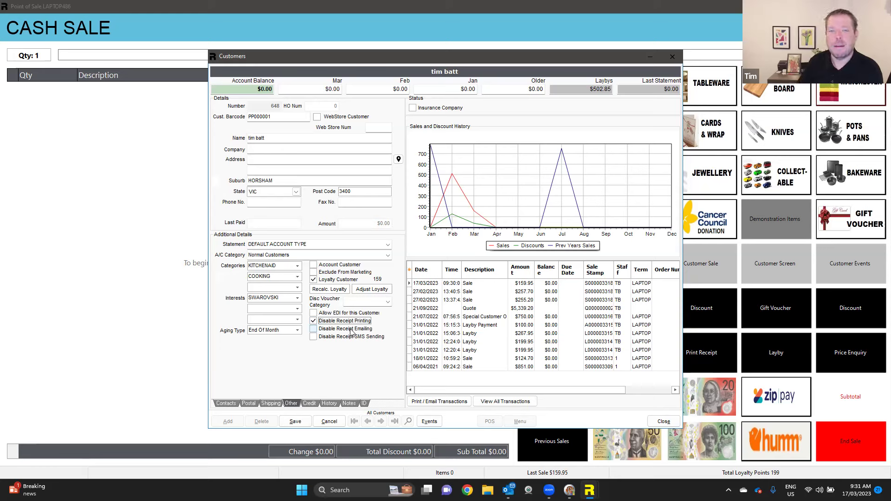
click(350, 331)
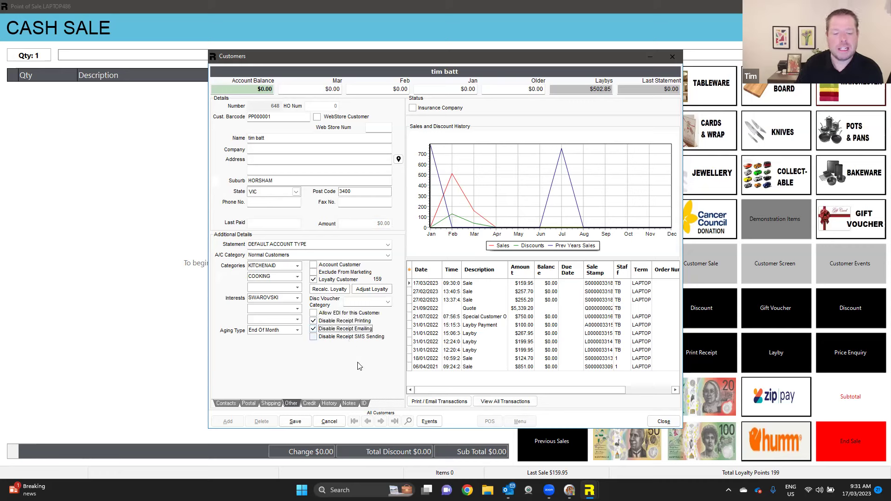
- Turn on showing the customer's notes in the Notes tab
click(349, 403)
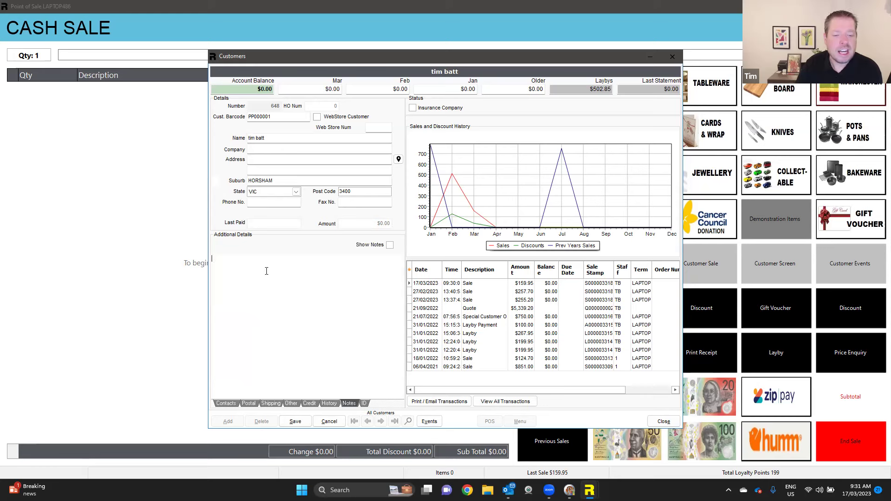
click(335, 281)
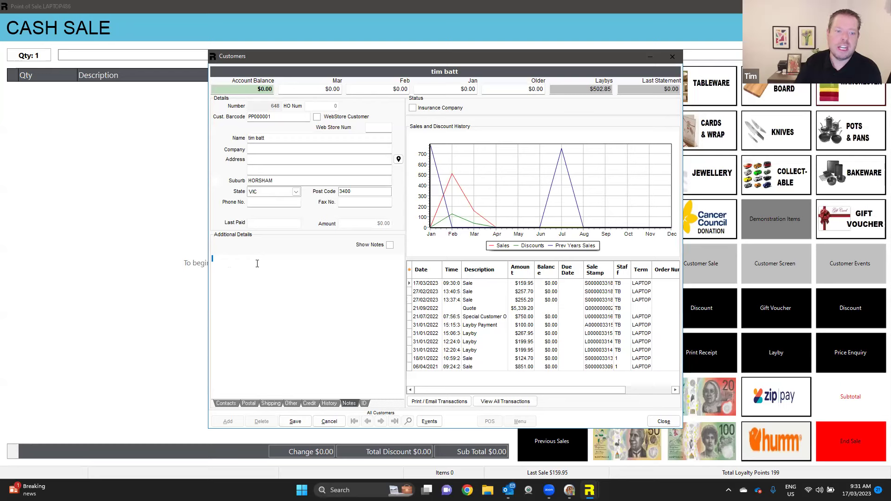
click(390, 246)
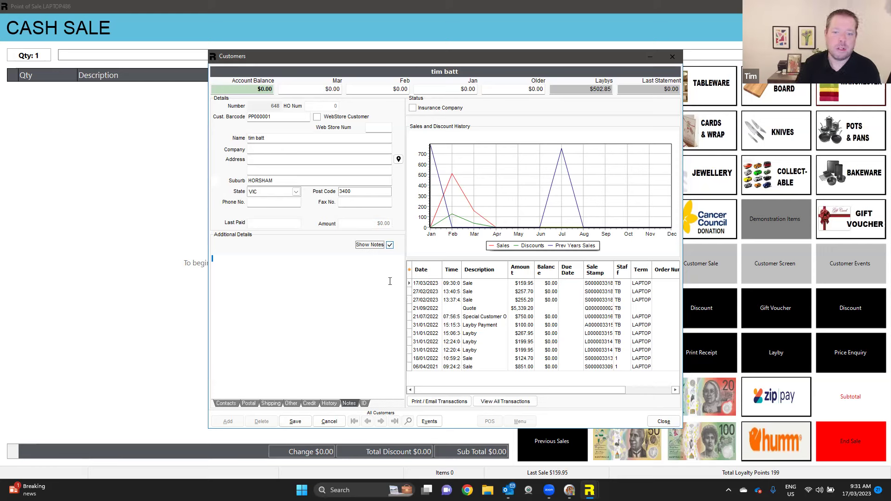
- Review the History tab's Silver discount profile and barcode, then cancel without saving
click(335, 403)
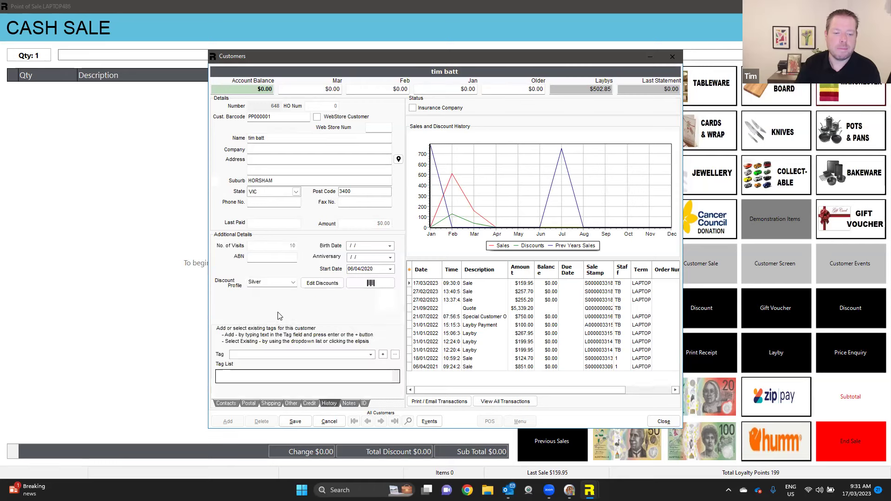
click(287, 283)
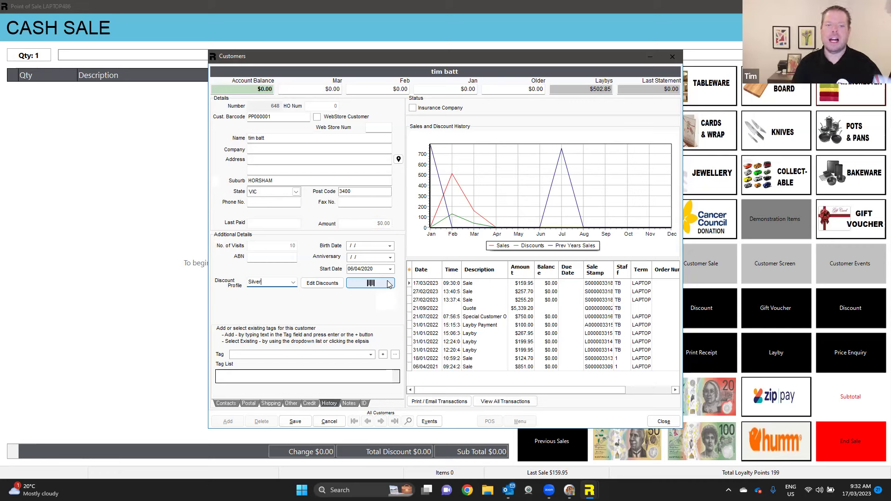
double_click(259, 117)
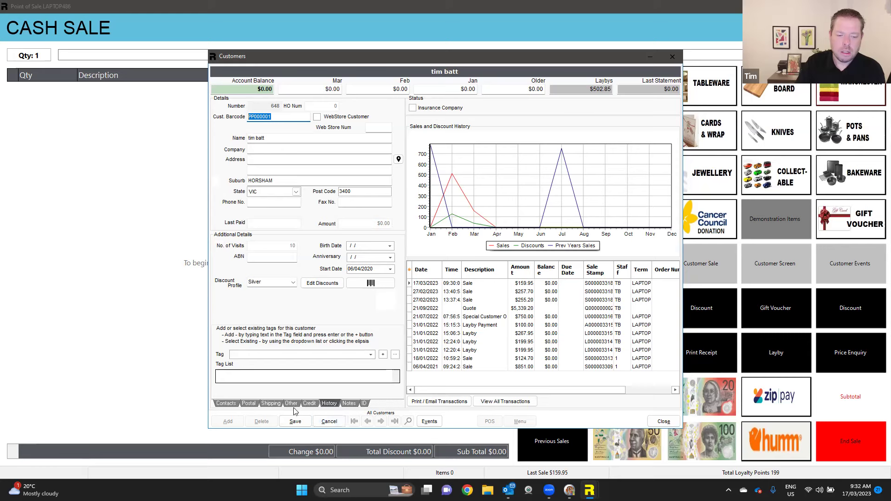
click(333, 423)
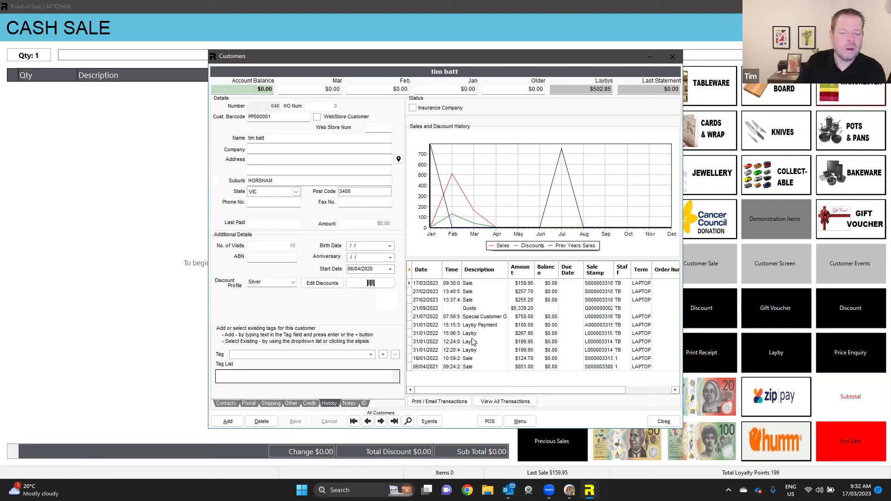
- Email the 27/02/2023 sale, Special Customer order and Layby Payment transactions, then close the record
click(439, 401)
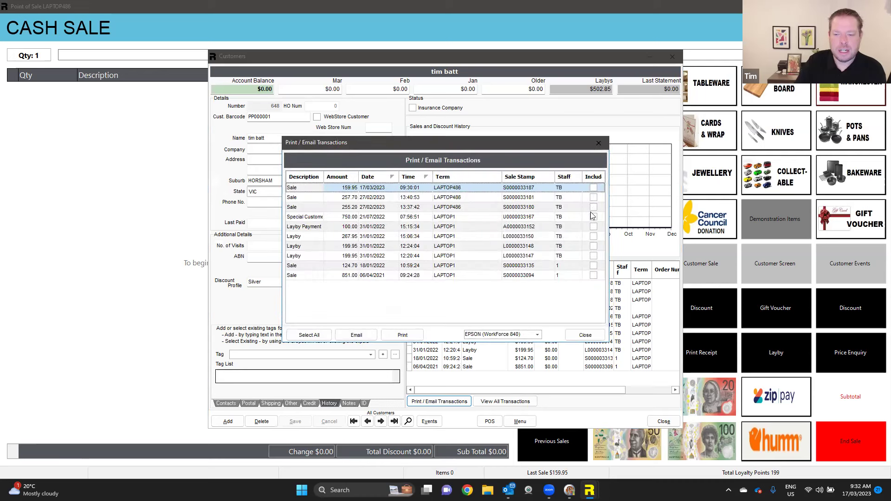
click(594, 209)
click(593, 217)
click(593, 226)
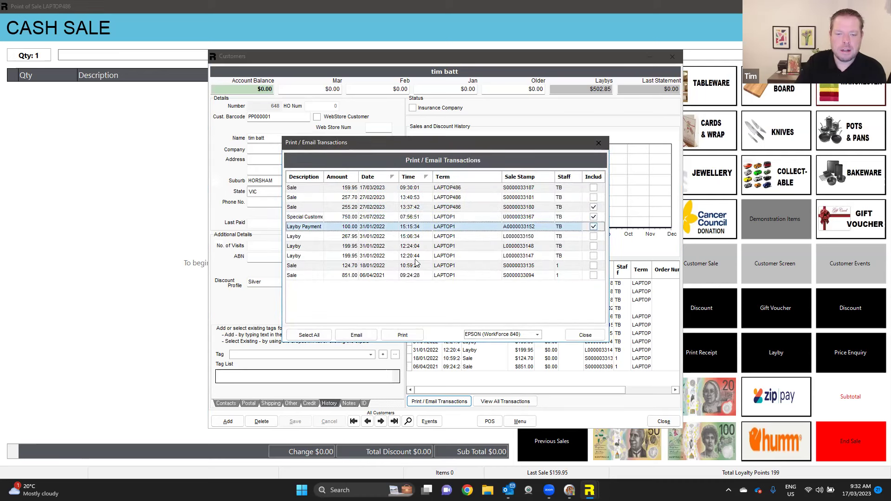
click(356, 336)
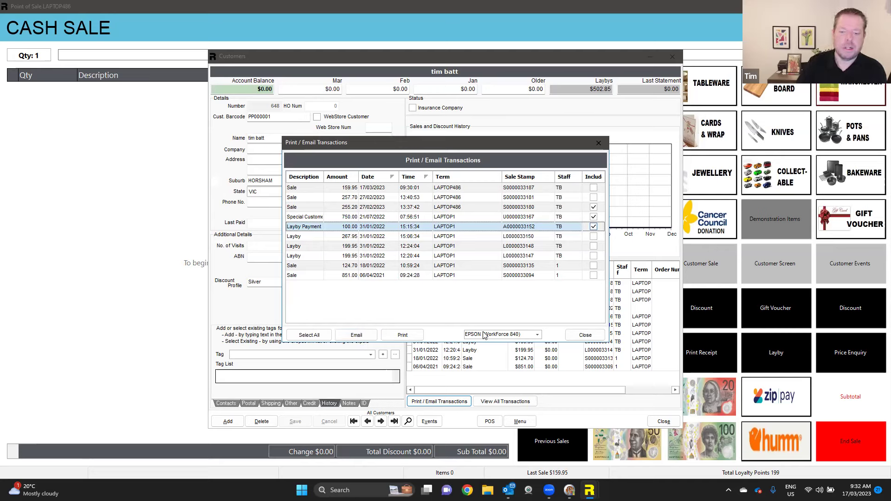
click(586, 335)
click(656, 422)
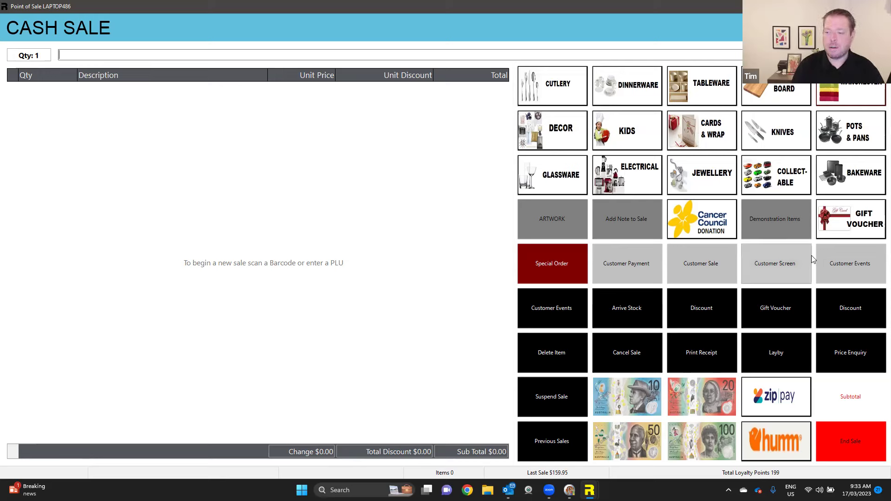
- Add a $100.00 gift voucher to the sale
click(865, 220)
text(10000)
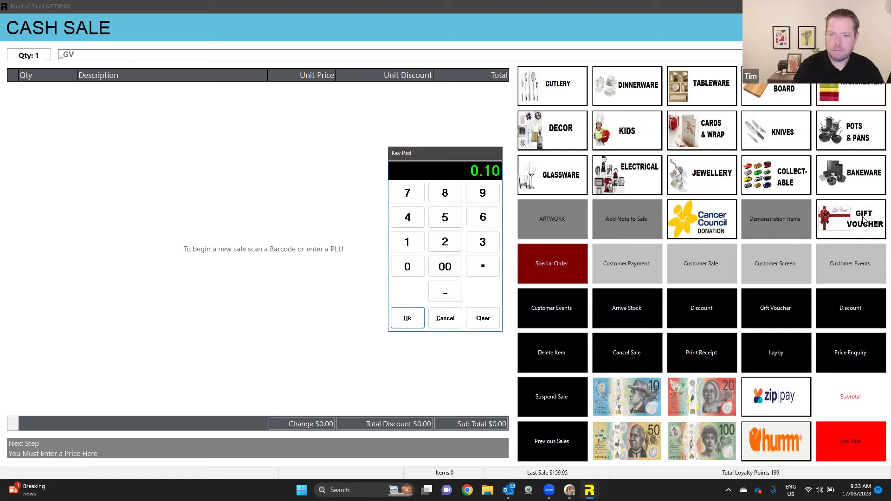
key(Return)
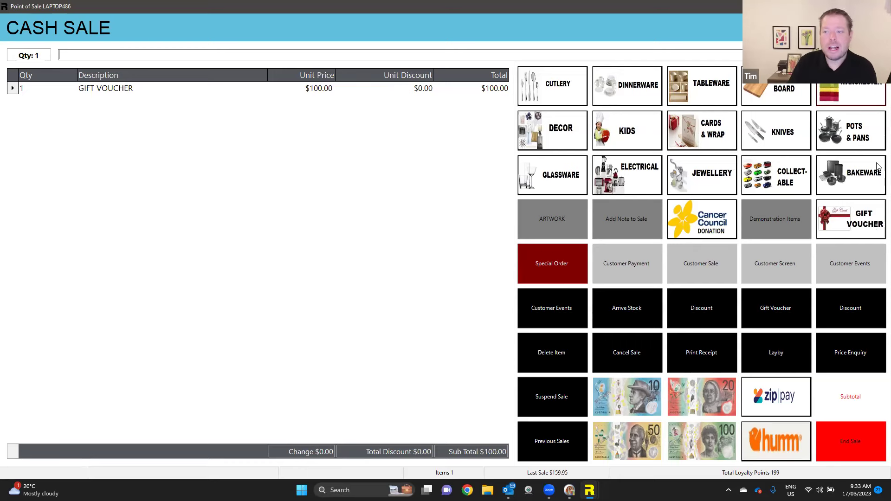
- Add the gold and silver Christmas table pieces from Demonstration Items
click(783, 224)
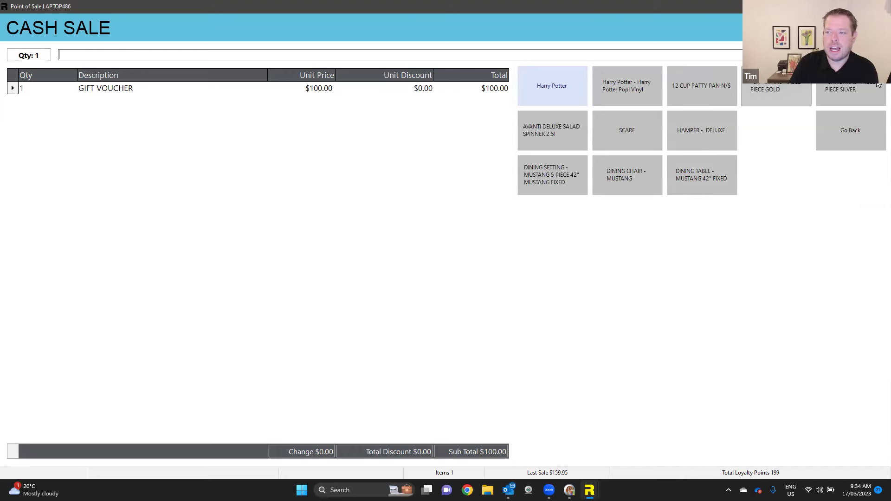
click(771, 91)
click(841, 92)
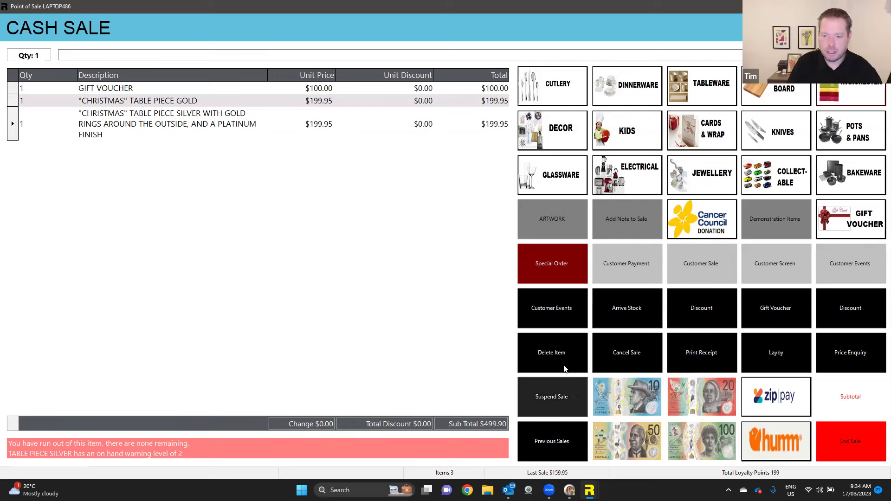
- Cancel the sale and re-add only the gold and silver Christmas table pieces for $399.90
click(641, 345)
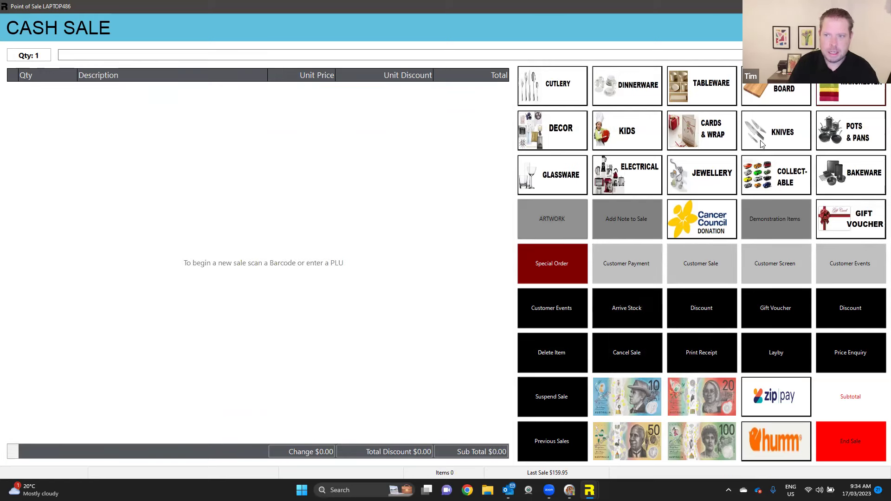
click(790, 211)
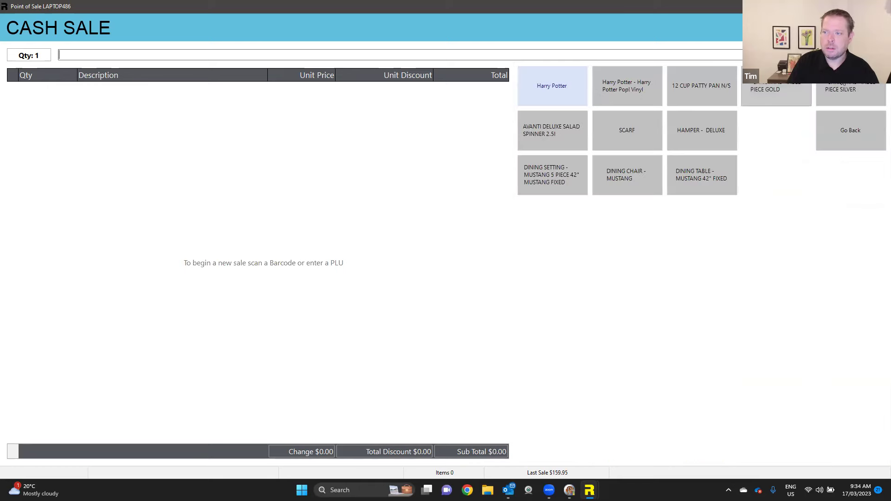
click(776, 91)
click(851, 93)
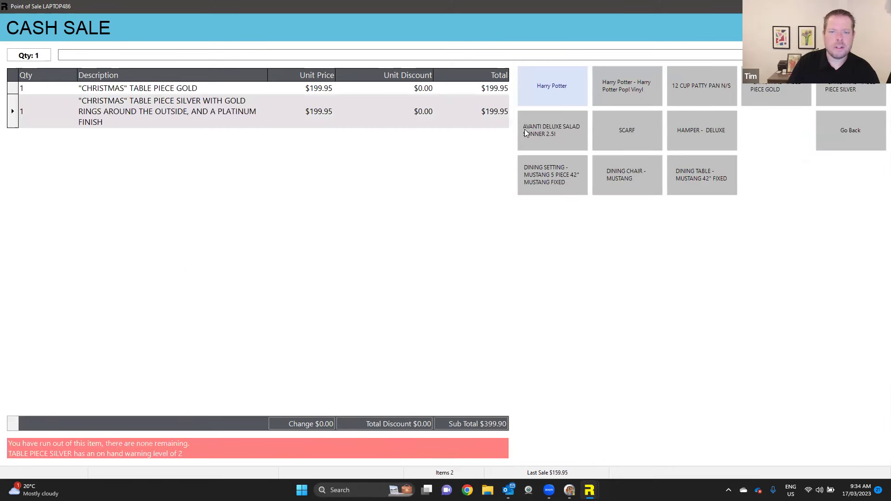
click(526, 132)
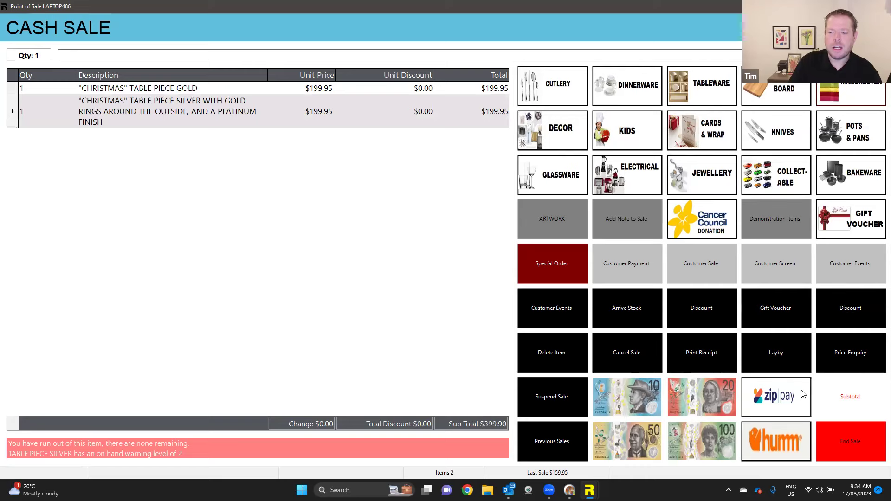
click(671, 278)
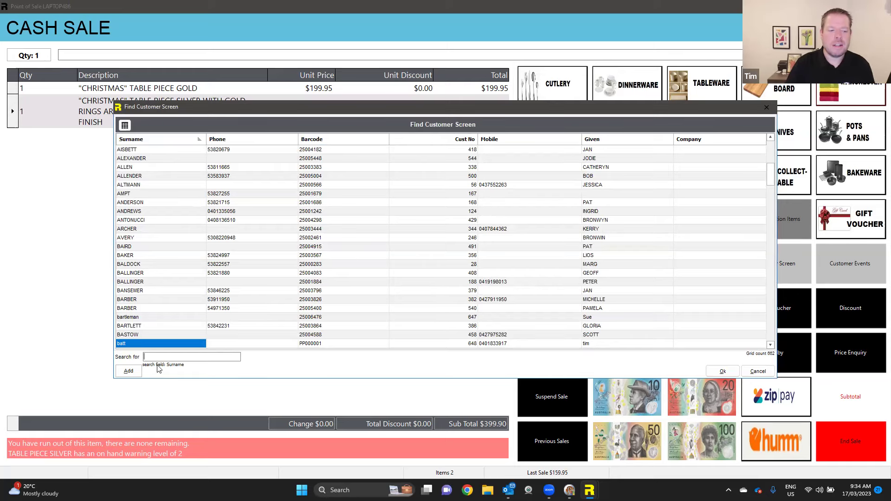
- Add a new customer from Find Customer Screen, ready to enter the given name
click(138, 371)
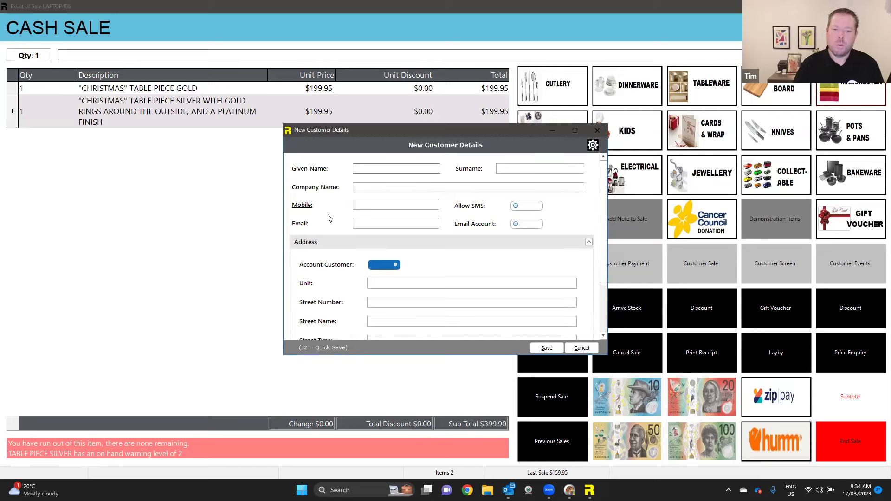
scroll(601, 252, down, 3)
scroll(601, 253, up, 3)
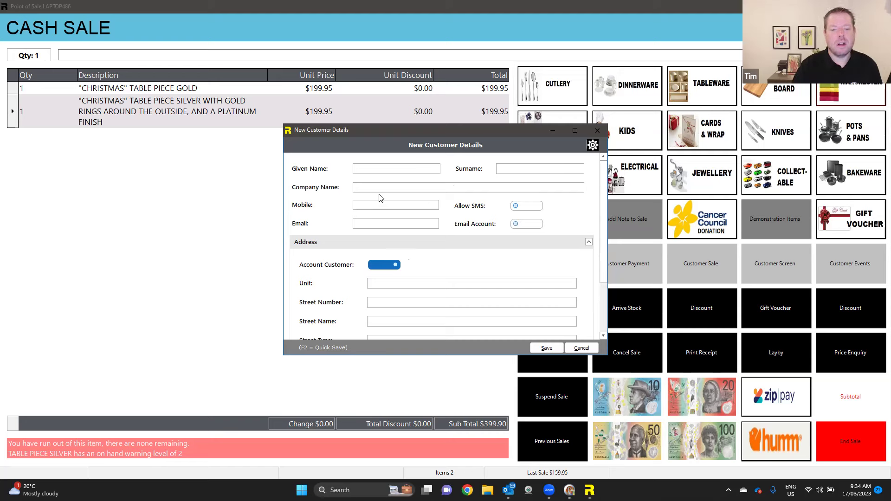
click(375, 168)
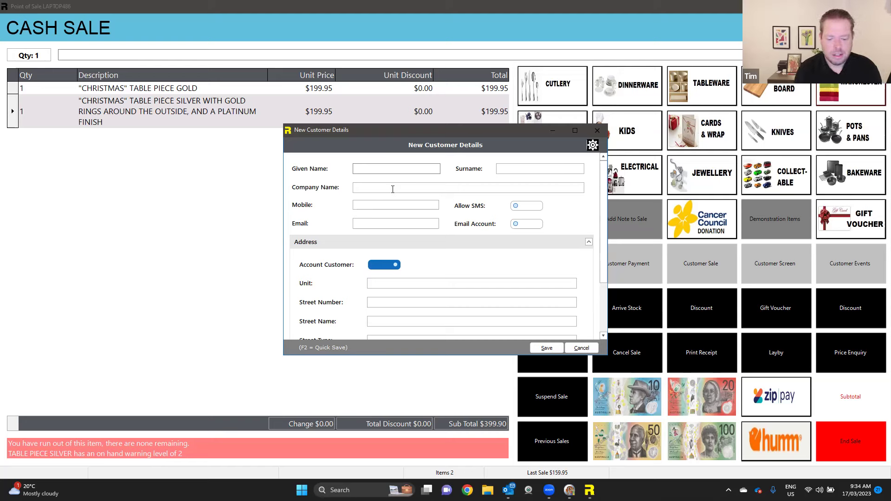
- Enter the new customer's given name and surname in capitals
text(kim)
key(Tab)
key(shift+Tab)
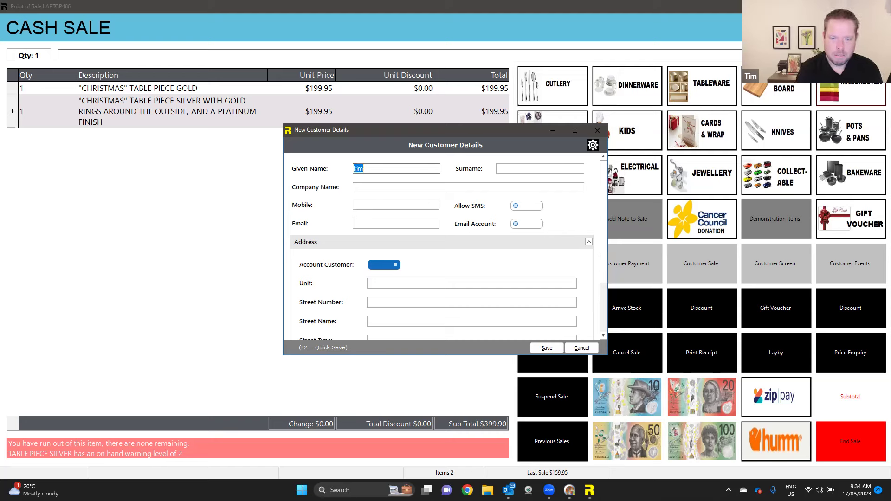
key(Tab)
key(Tab)
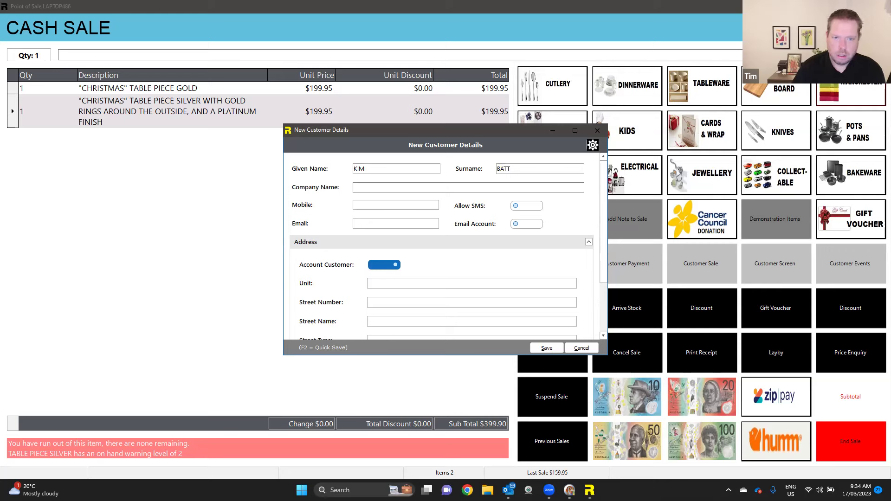
key(Tab)
- Enter the customer's mobile number, allow SMS, and save the new customer
text(040000)
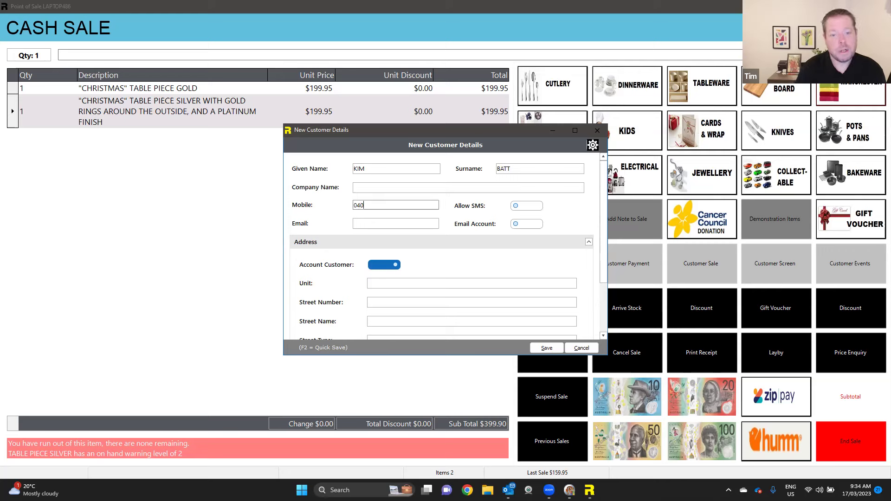
key(BackSpace)
key(BackSpace)
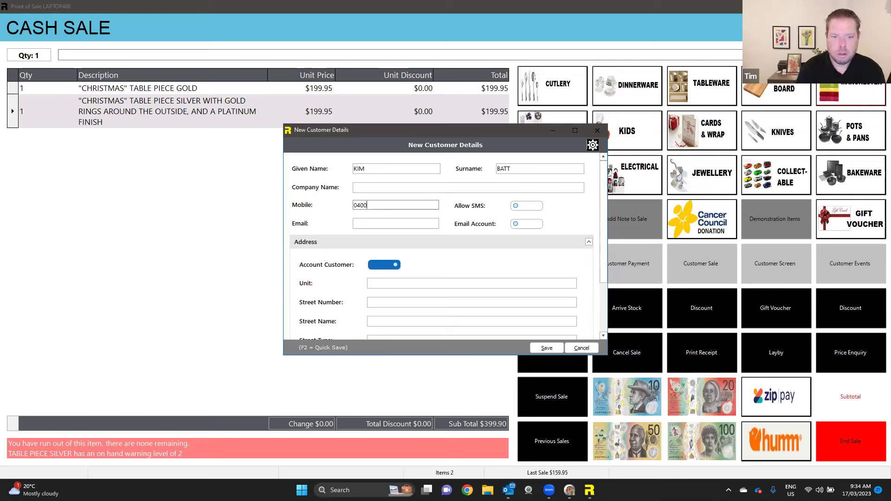
text(0000000)
key(Tab)
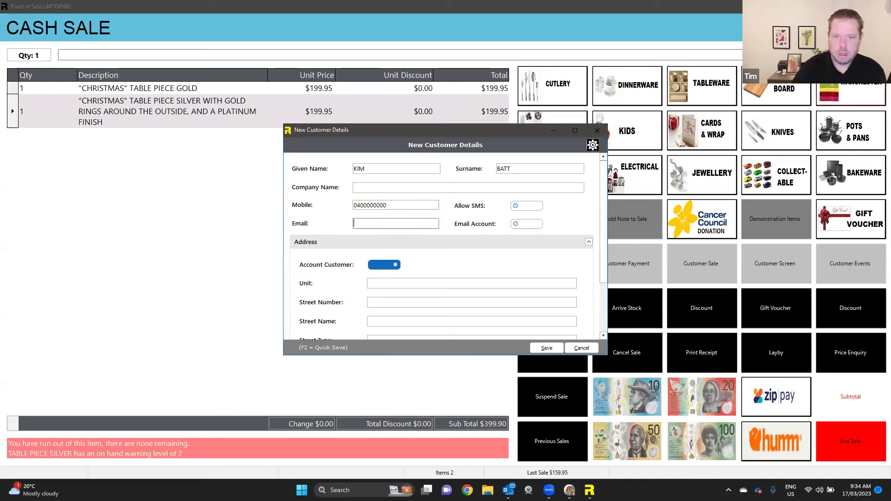
click(529, 207)
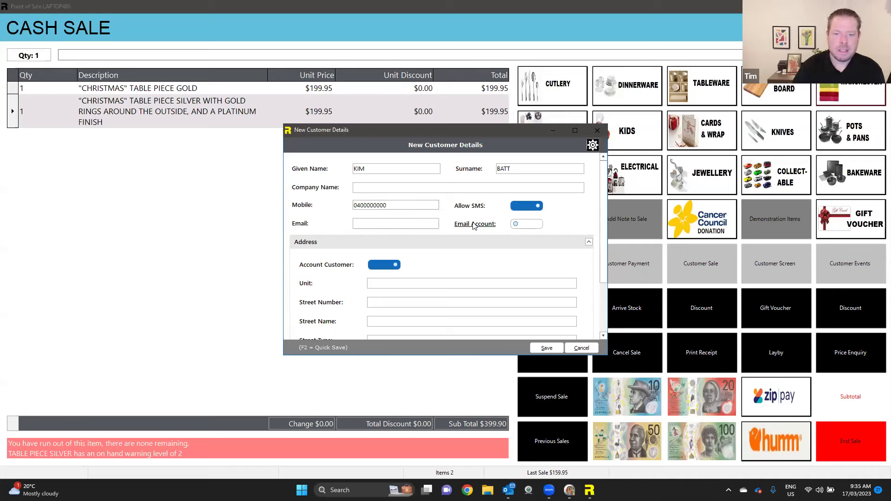
click(409, 222)
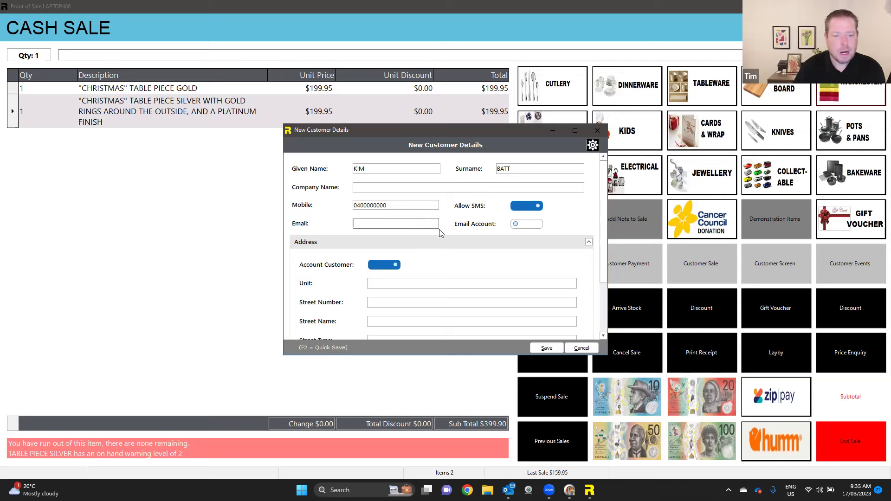
click(540, 349)
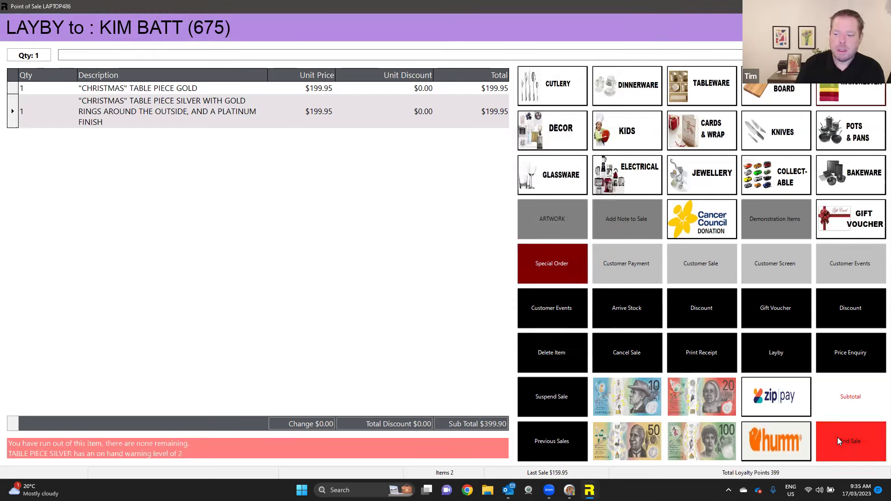
- Subtotal the layby with staff initials, a 100.00 deposit and due date 28/07/2023
click(851, 405)
text(#)
key(Return)
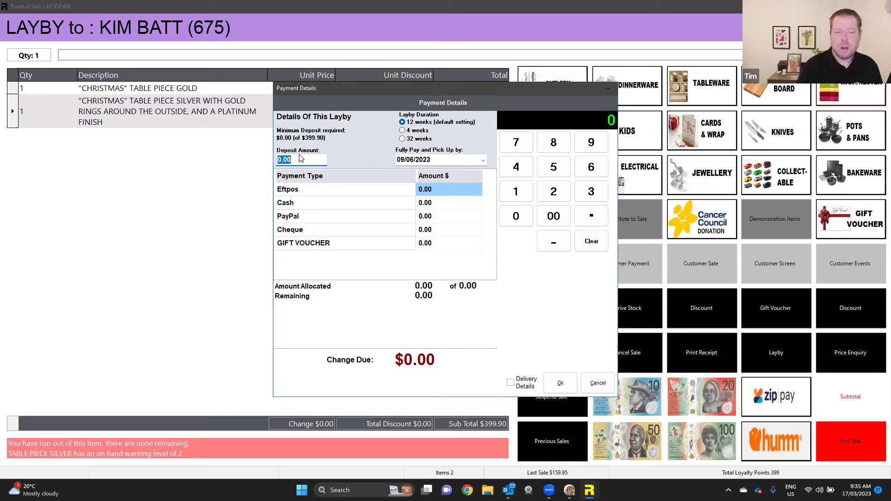
text(10000)
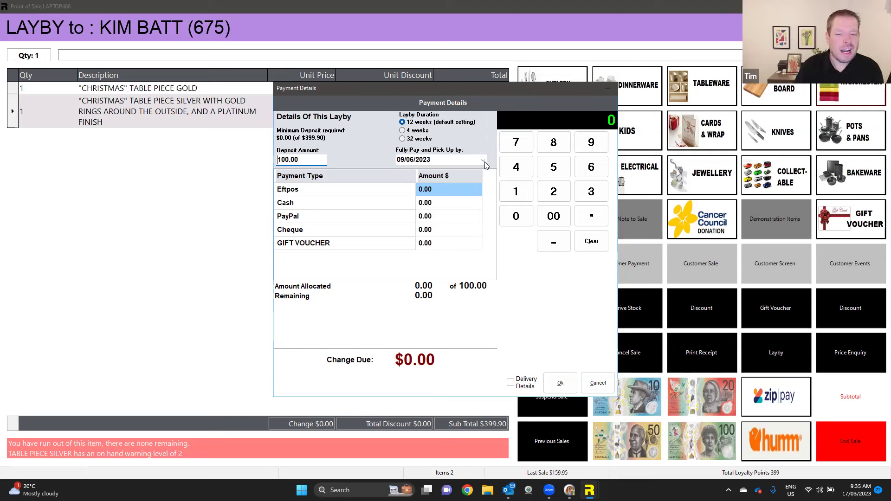
click(484, 161)
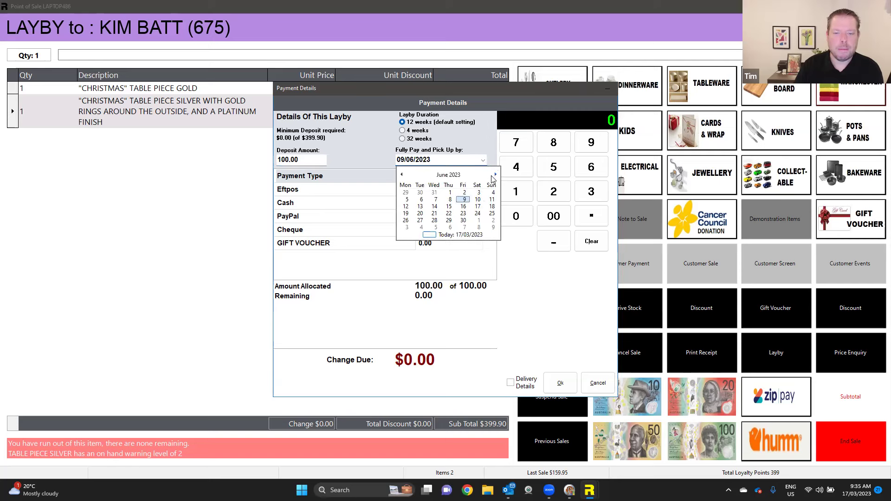
click(497, 175)
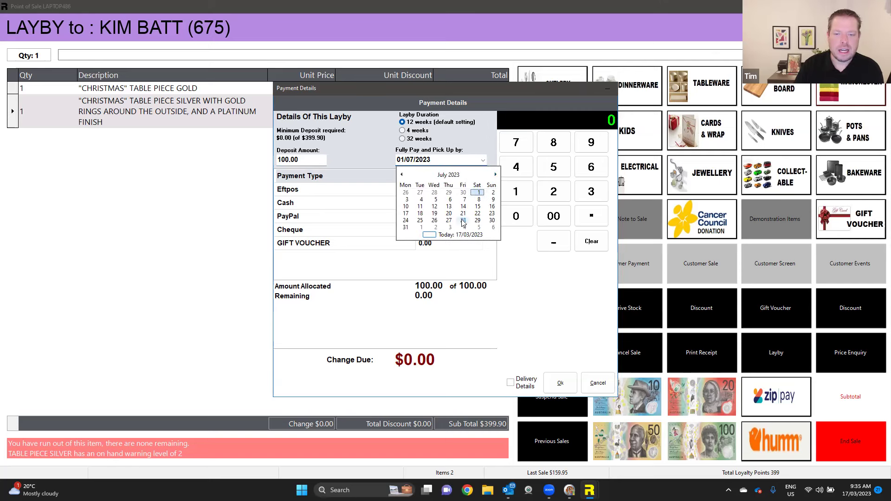
click(463, 220)
- Put the 100.00 deposit on Eftpos and confirm the payment
click(440, 191)
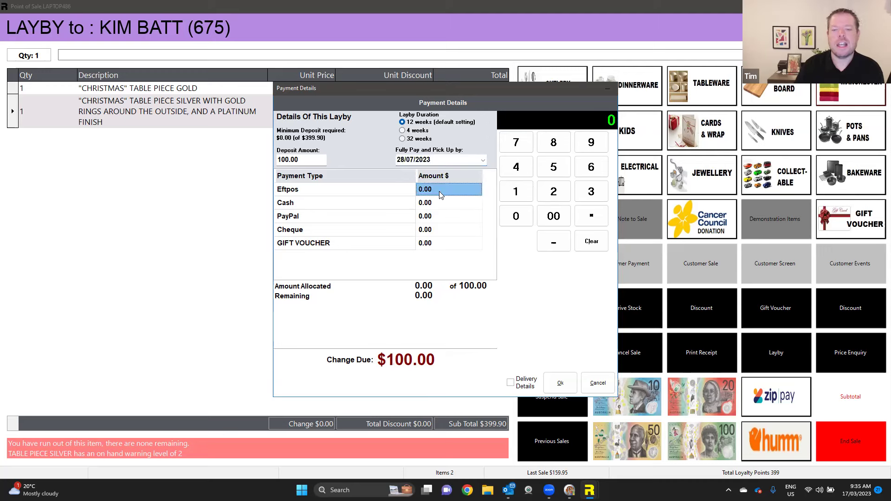
key(Down)
key(Down)
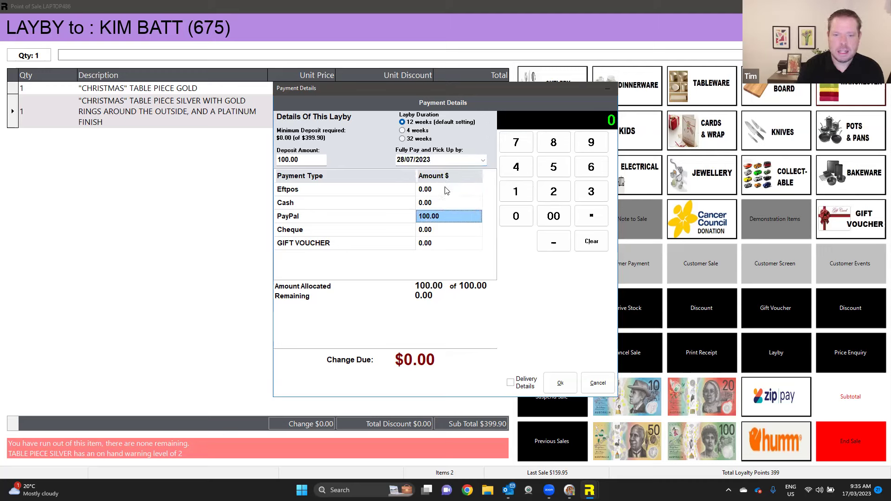
click(445, 190)
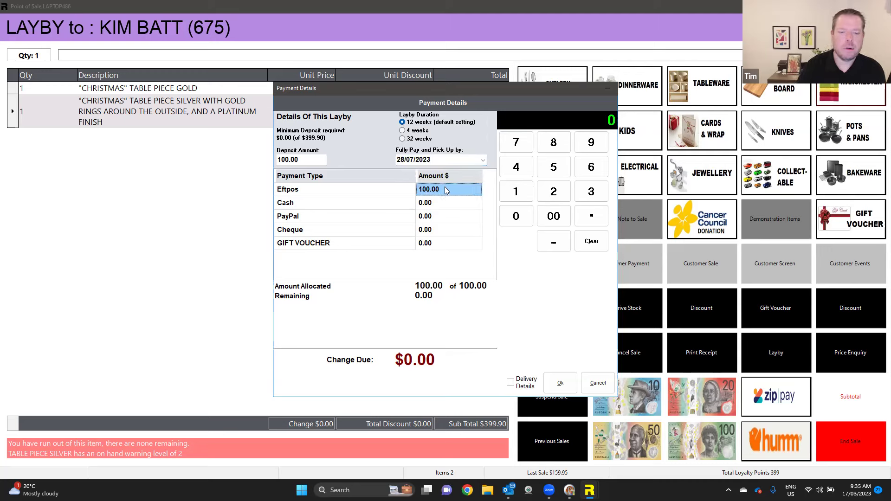
click(560, 384)
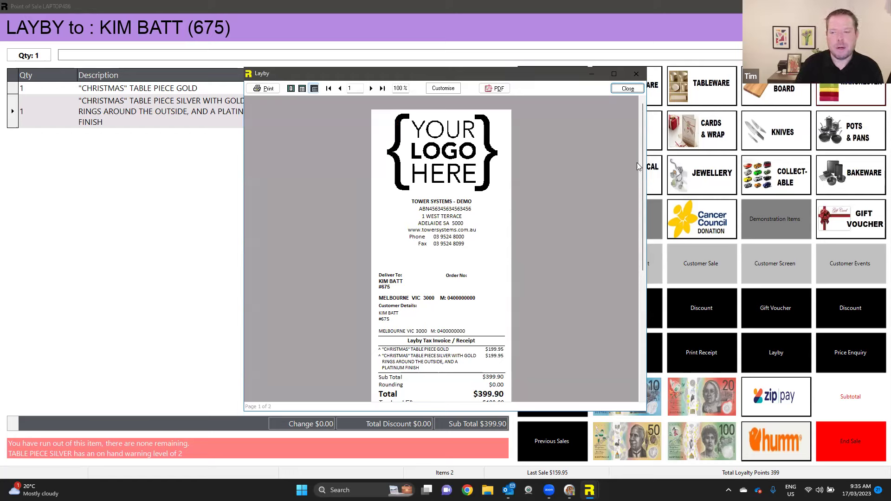
- Scroll through the layby receipt preview and close it to reach the layby's $299.90 balance record
drag(642, 165, 621, 279)
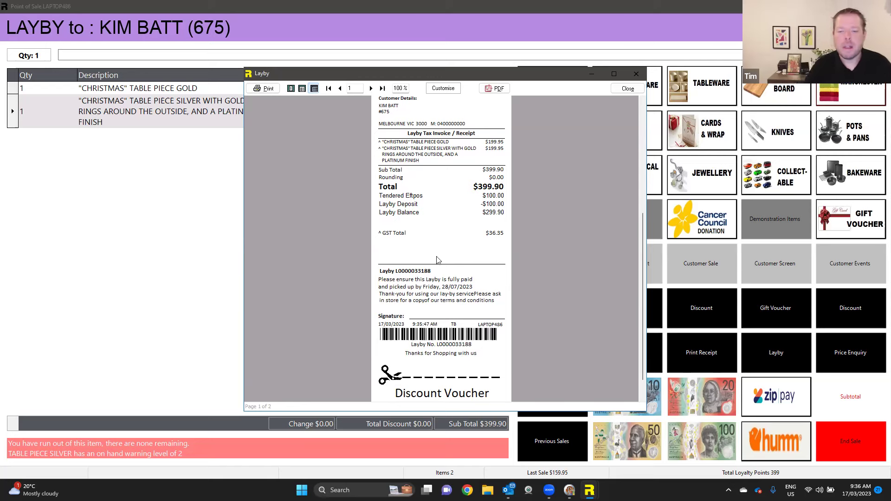
click(628, 88)
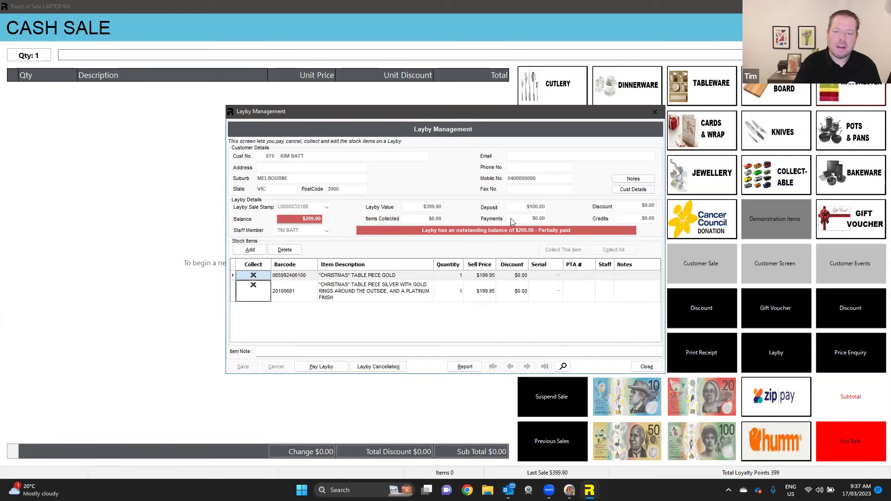
- Toggle the silver table piece's collect mark off and back on, close the layby record, and start a stock enquiry
click(254, 285)
click(254, 285)
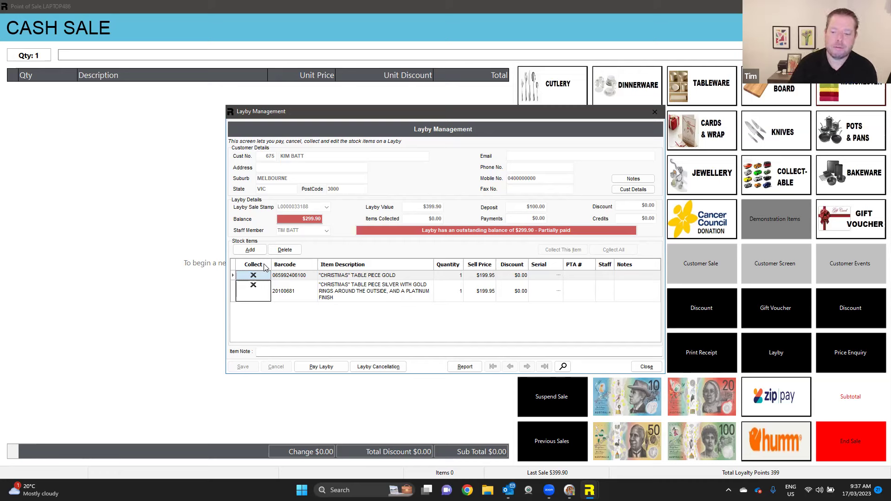
click(647, 367)
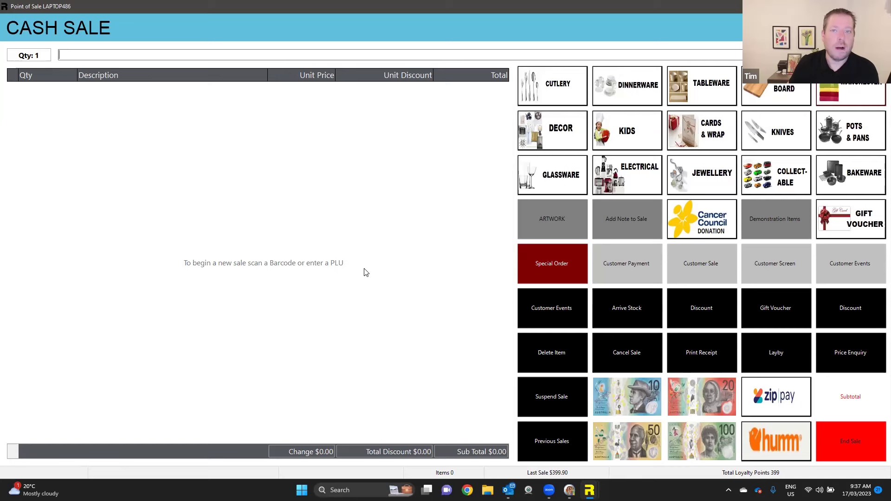
key(Return)
key(Return)
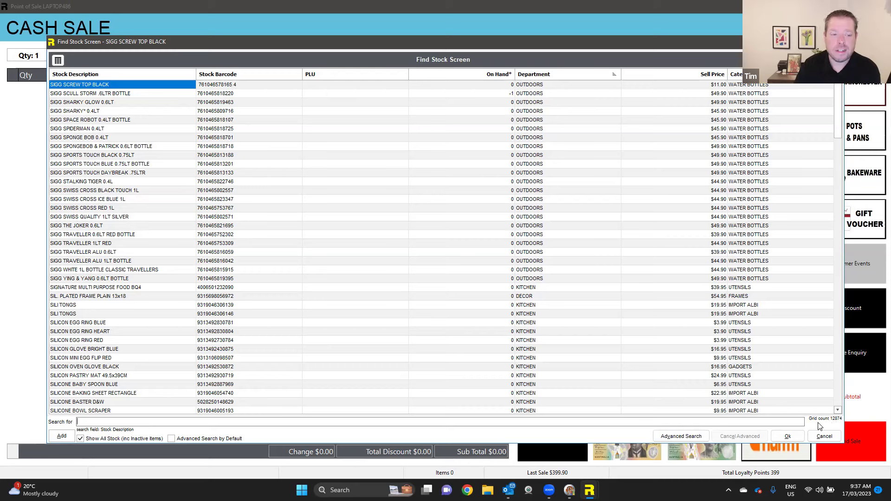
- Run an advanced stock search for 'water' and open the Harry Potter Pop! Vinyl enquiry
click(682, 437)
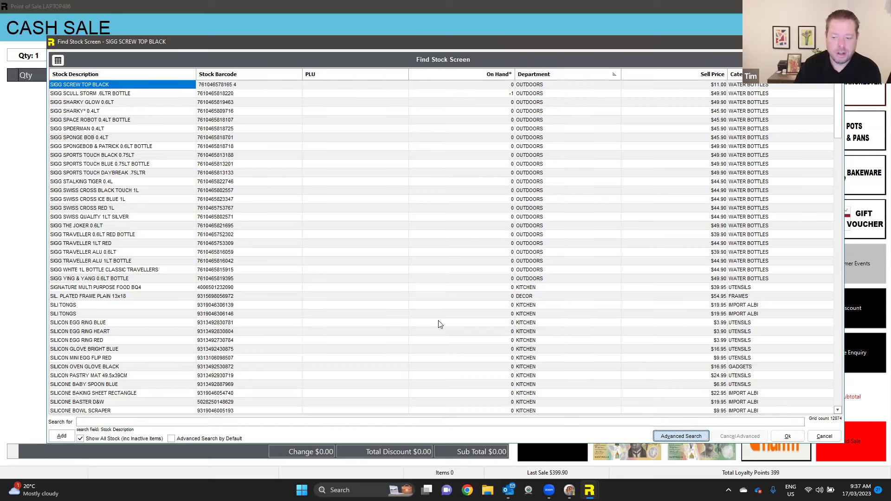
text(water)
key(Return)
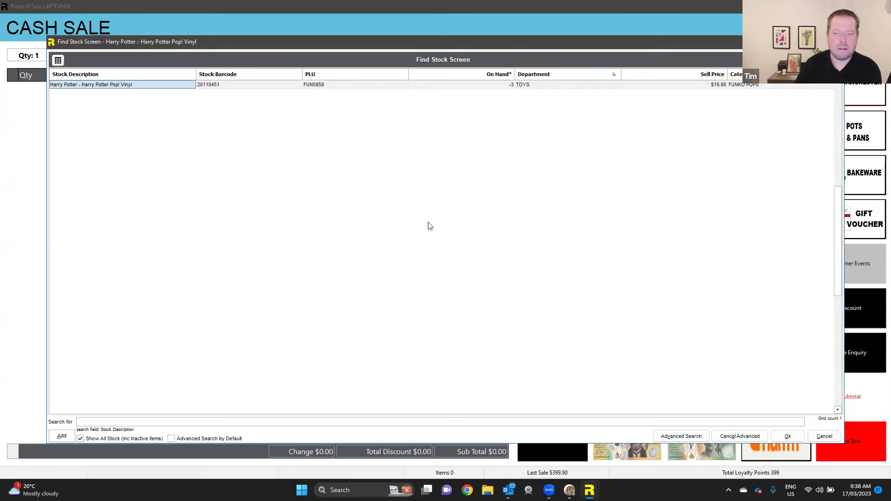
click(788, 436)
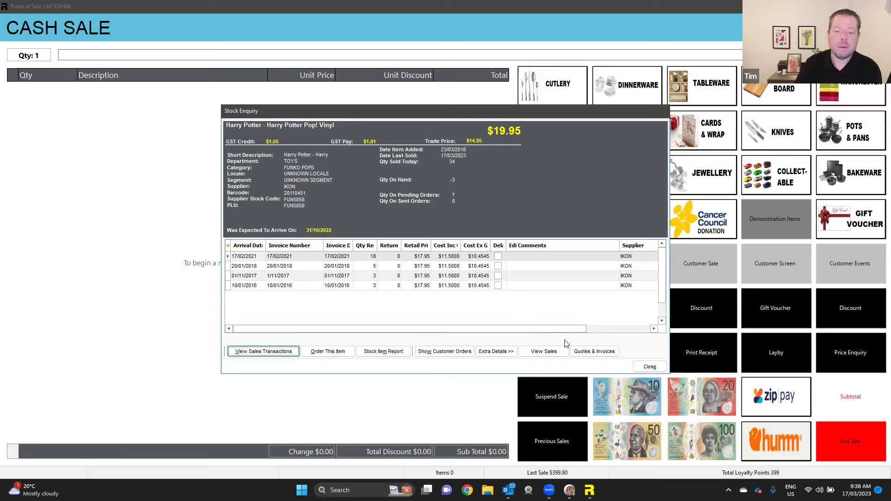
- Start a 1-unit special order of the Pop! Vinyl on IKON - 449 and look up its customer
click(335, 355)
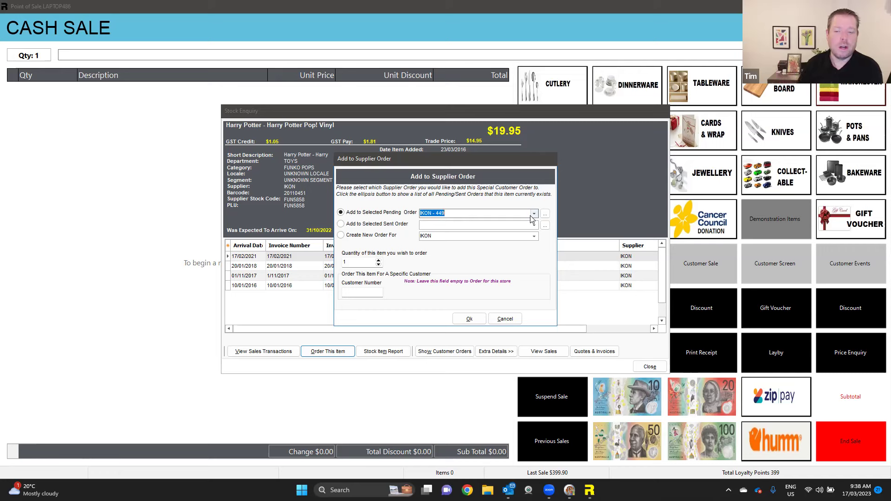
click(359, 265)
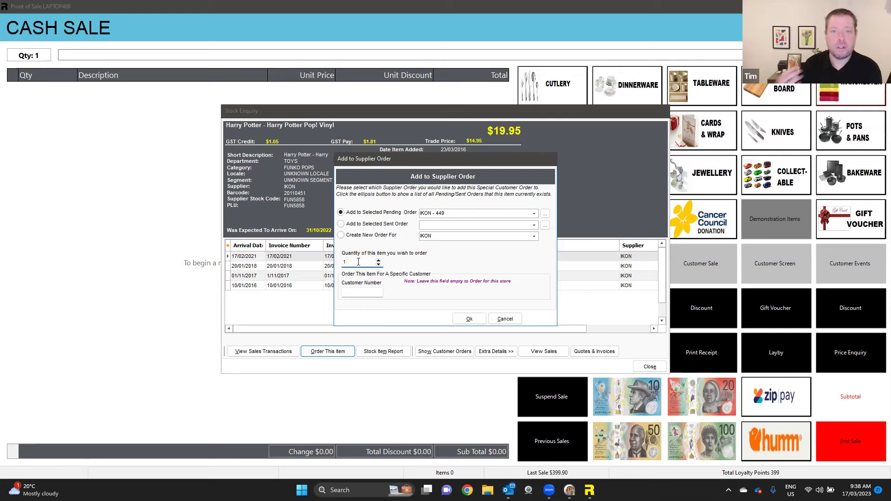
click(364, 294)
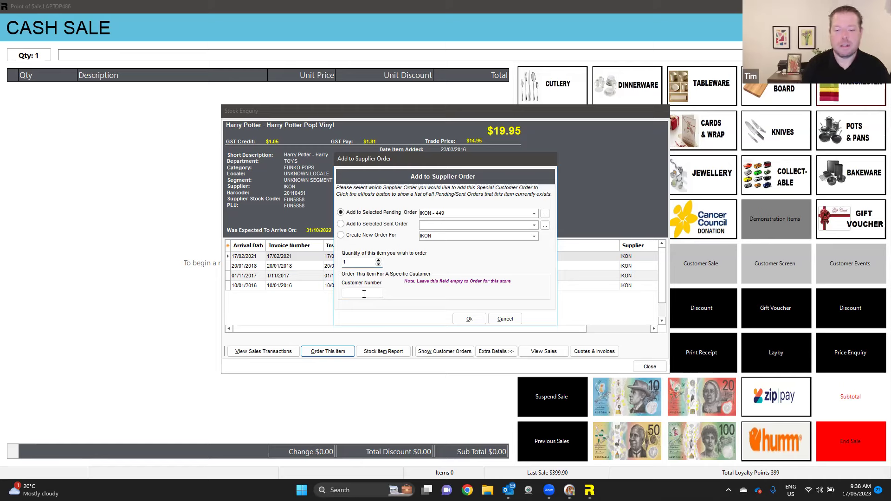
key(Return)
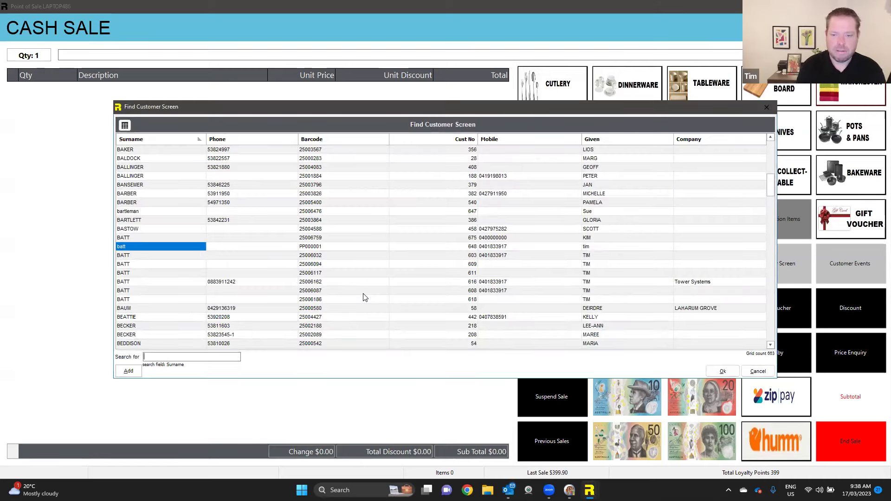
- Choose the customer by surname, confirm adding the item to pending order IKON - 449, and take a $0.00 deposit
key(Right)
key(Right)
key(Right)
key(Left)
key(Right)
key(Left)
key(Left)
key(Left)
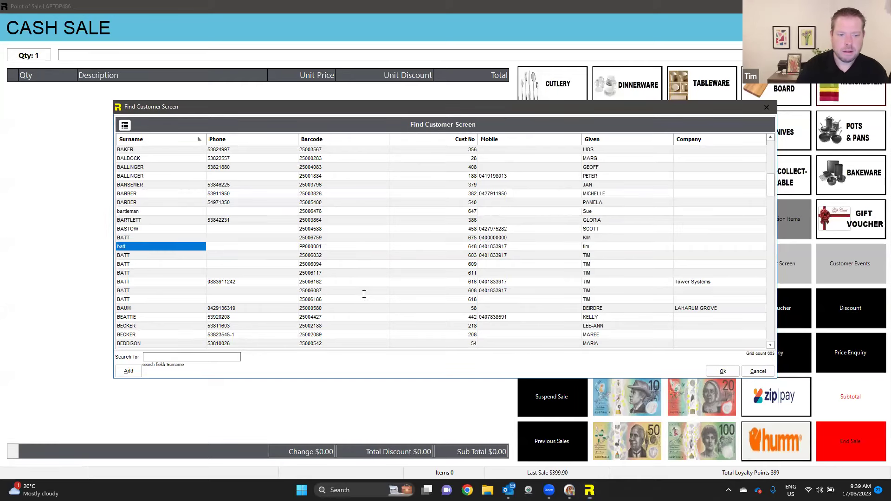
key(Return)
click(470, 319)
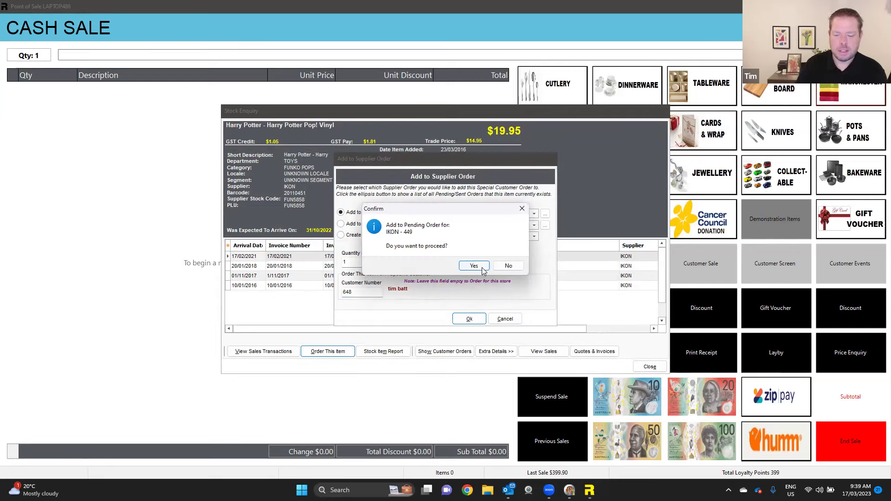
click(472, 266)
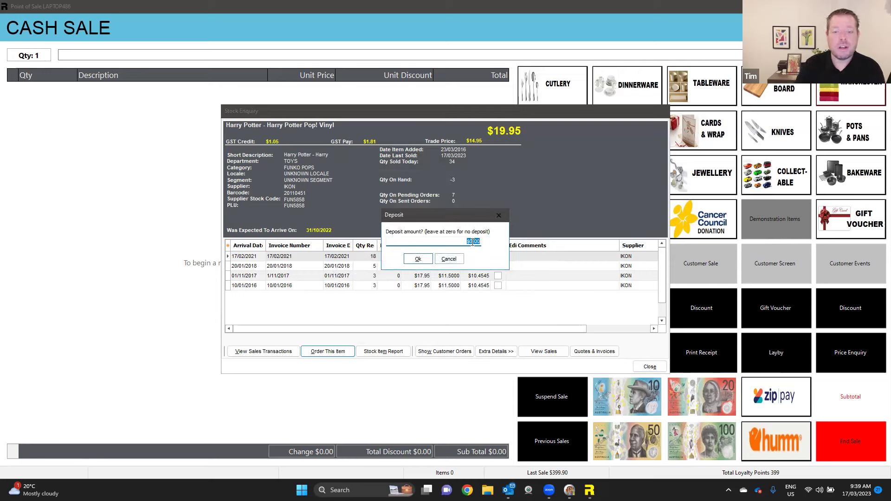
click(418, 260)
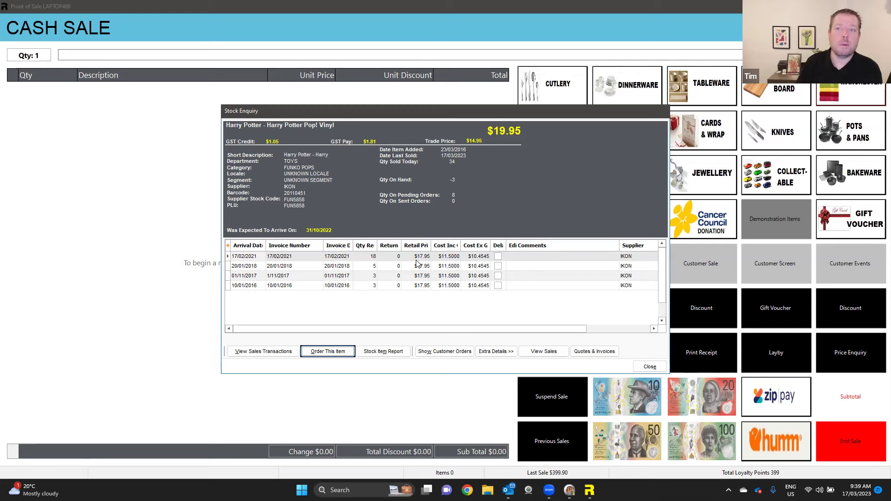
- Close the Harry Potter Pop! Vinyl stock enquiry
click(650, 367)
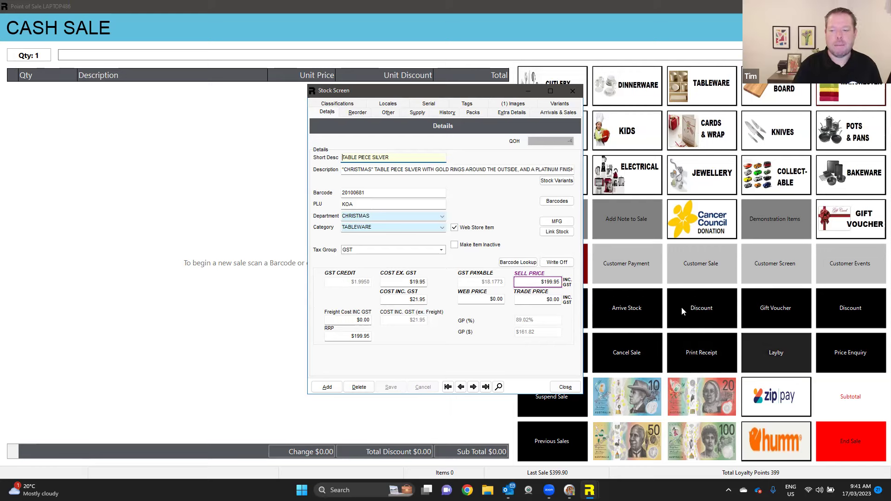
- Exit the point of sale, close Invoice Arrivals, and reopen the TABLE PIECE SILVER Stock Screen from the Stock tile
click(565, 387)
key(Escape)
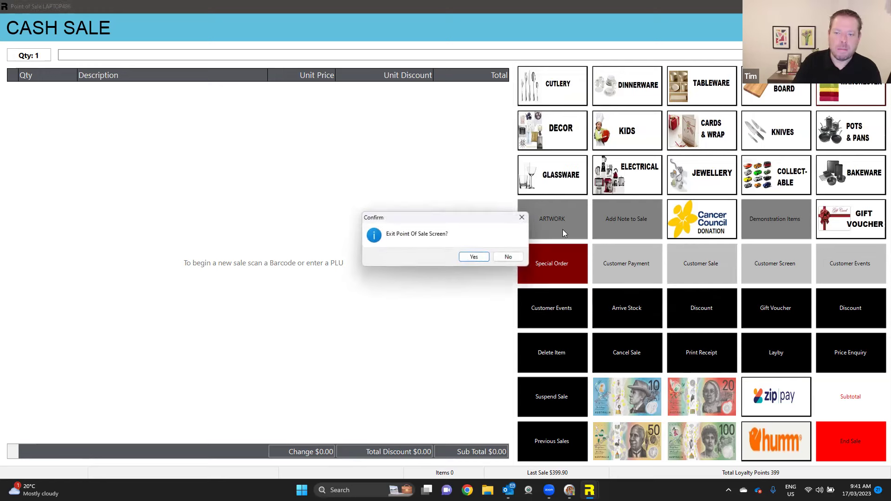
click(469, 257)
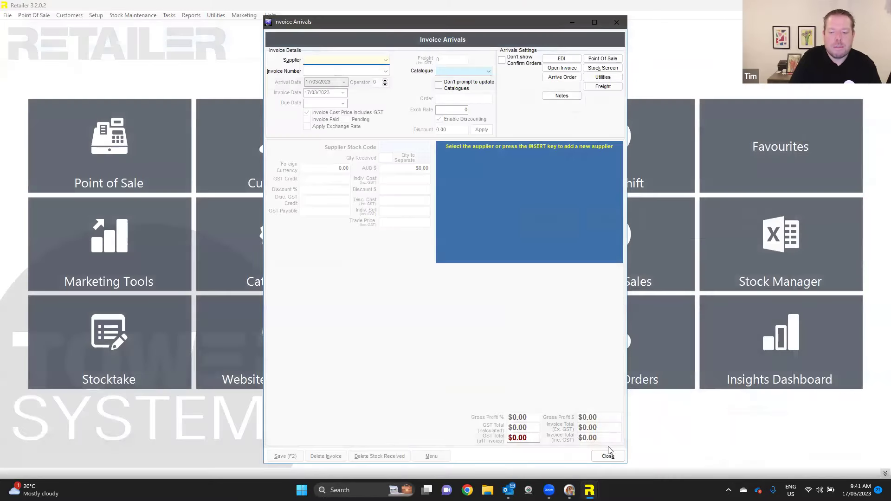
click(605, 454)
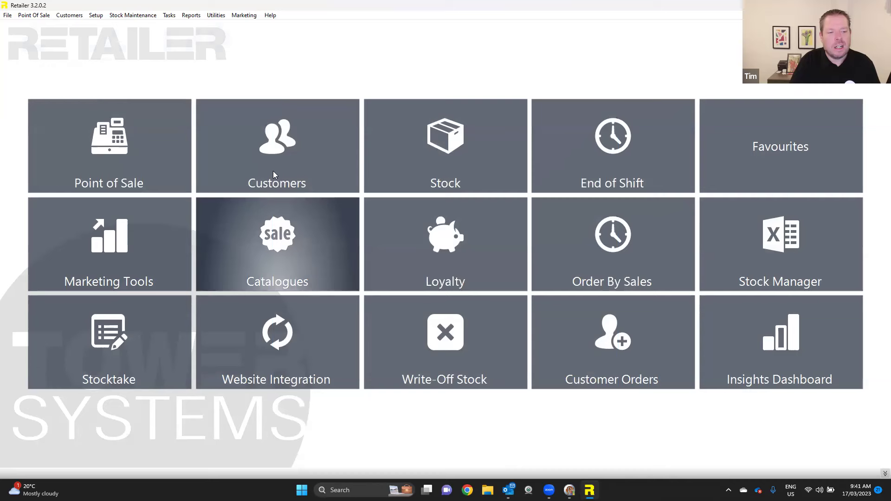
click(461, 169)
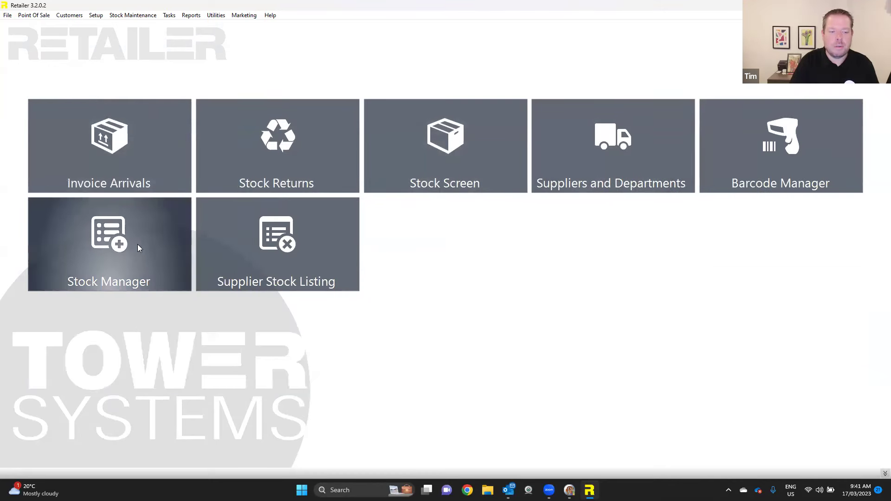
click(454, 151)
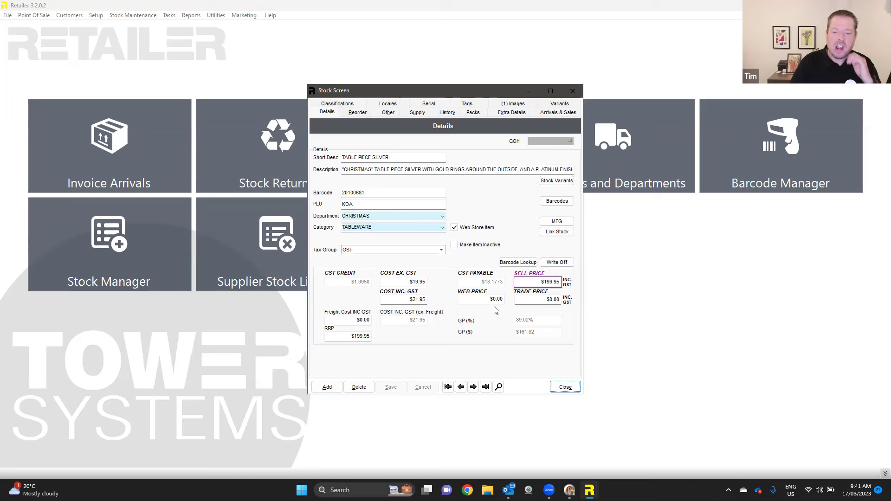
- Check the silver table piece's reorder levels, then view its Other settings page
click(354, 114)
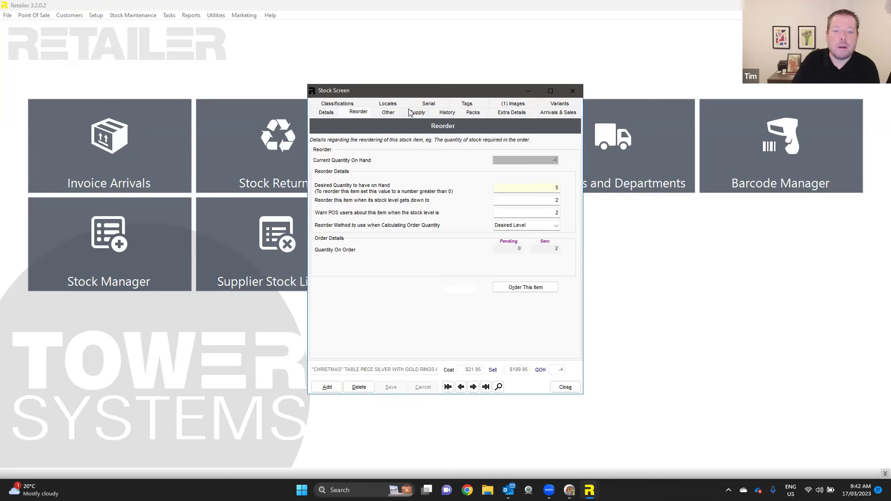
click(390, 112)
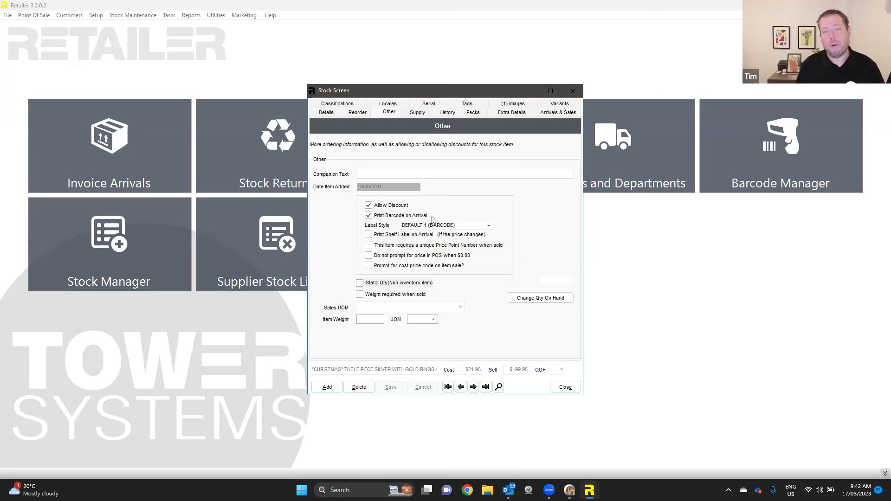
- Review the label style list, keep DEFAULT 1 (BARCODE), and return to the Details page
click(489, 226)
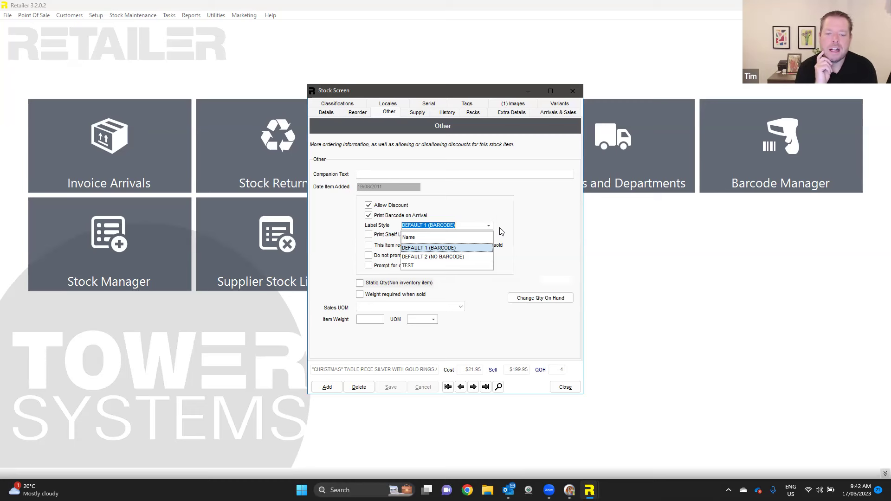
click(530, 241)
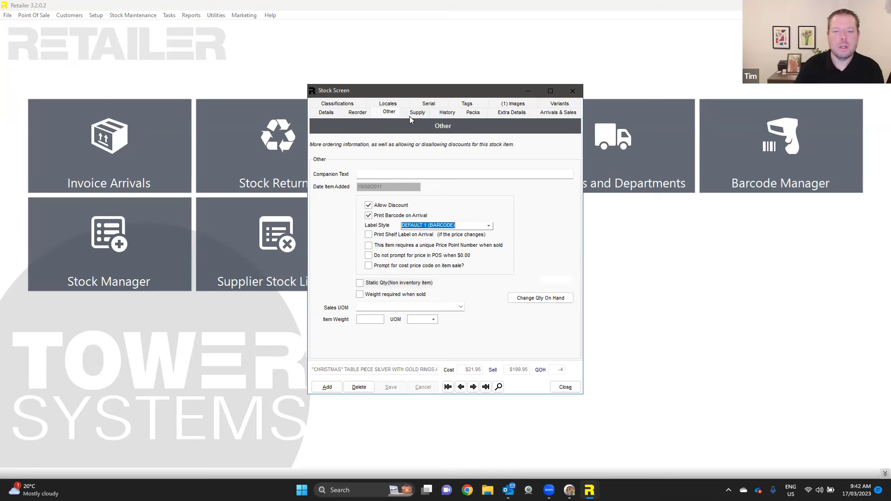
click(325, 114)
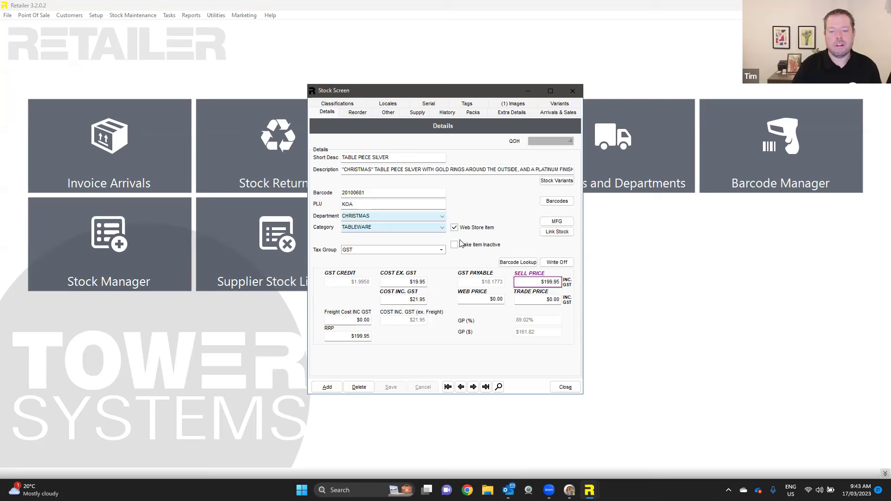
- Check the silver table piece's sell price, image and empty Extended and Web descriptions, then its variants
click(545, 282)
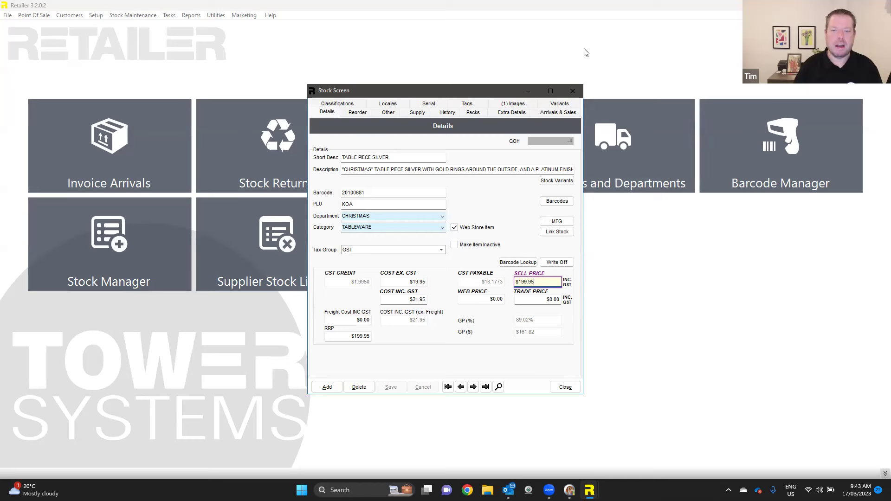
click(513, 104)
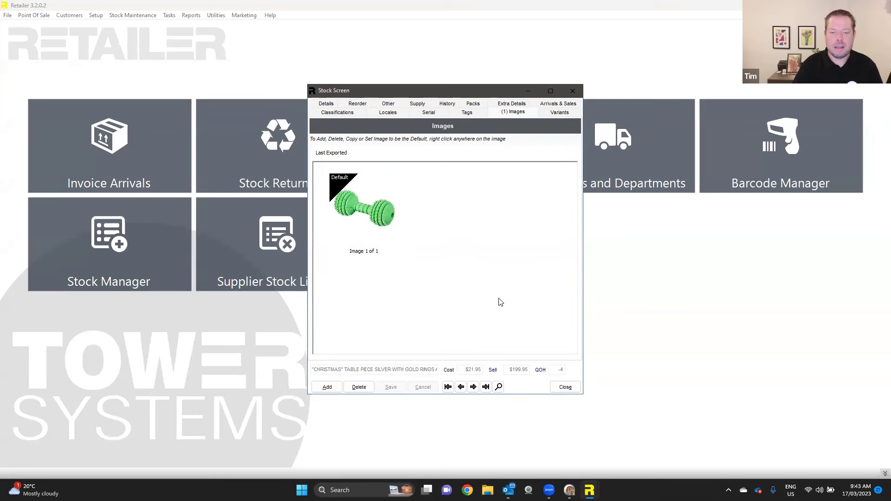
click(522, 104)
click(358, 188)
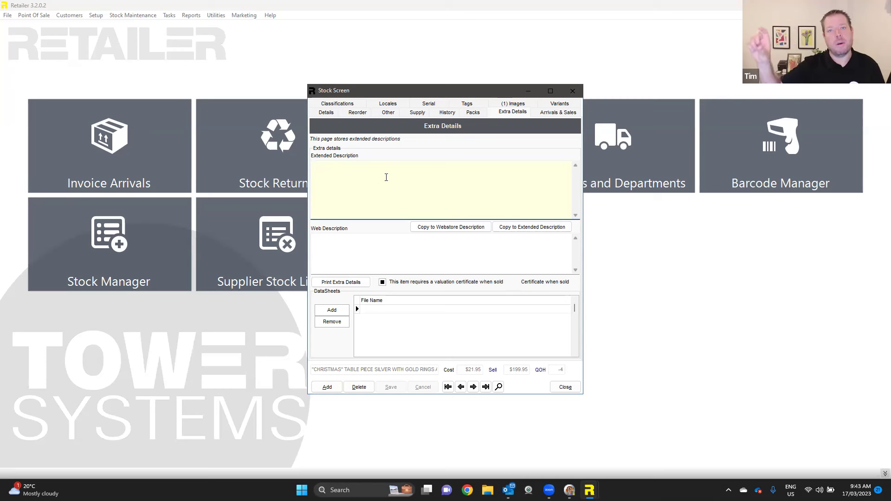
click(376, 235)
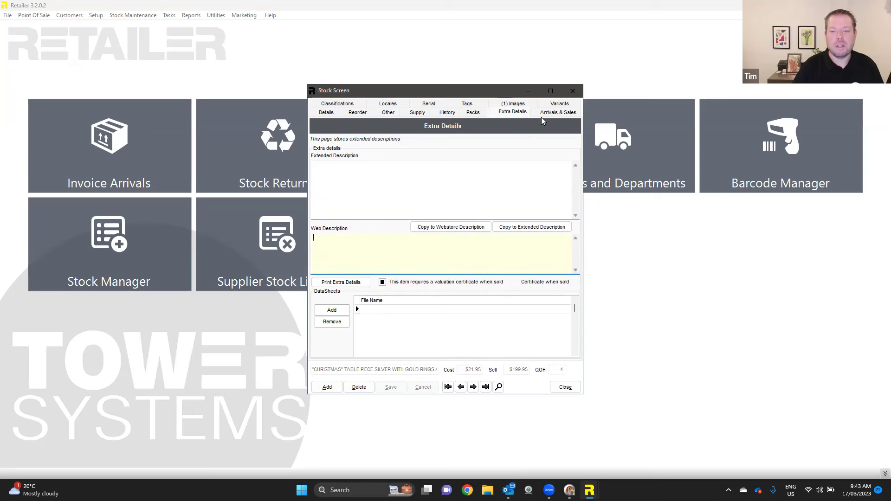
click(553, 106)
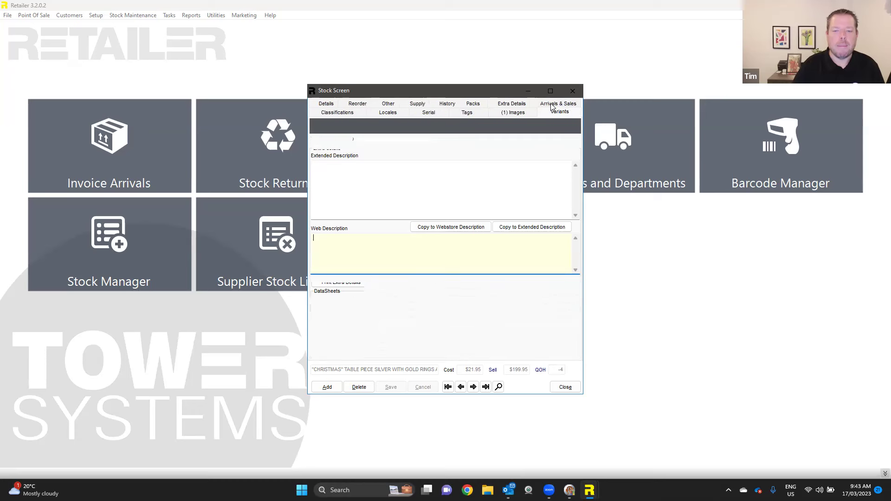
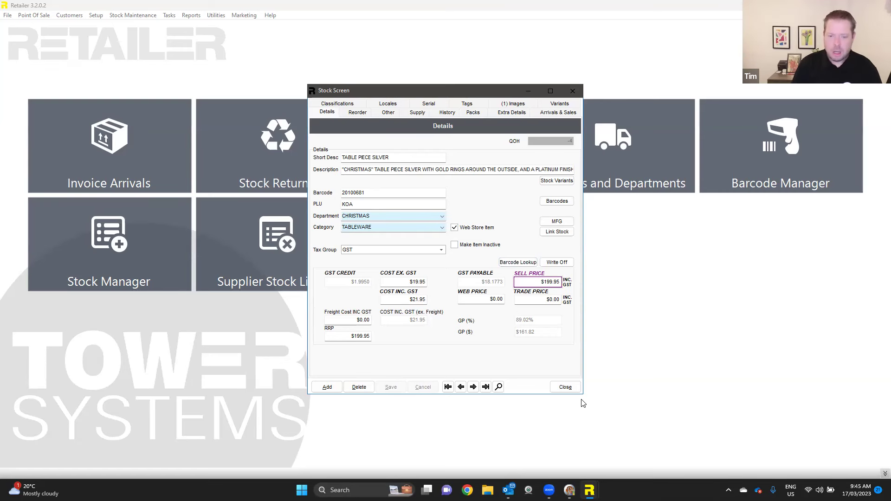
- Close the silver table piece's stock record
click(565, 387)
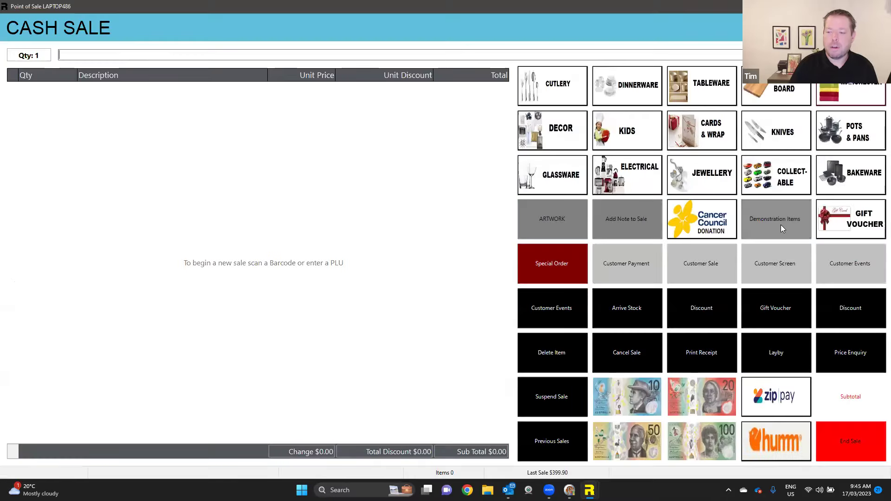
- Open the cash sale screen and look through its saved point-of-sale layouts
click(781, 225)
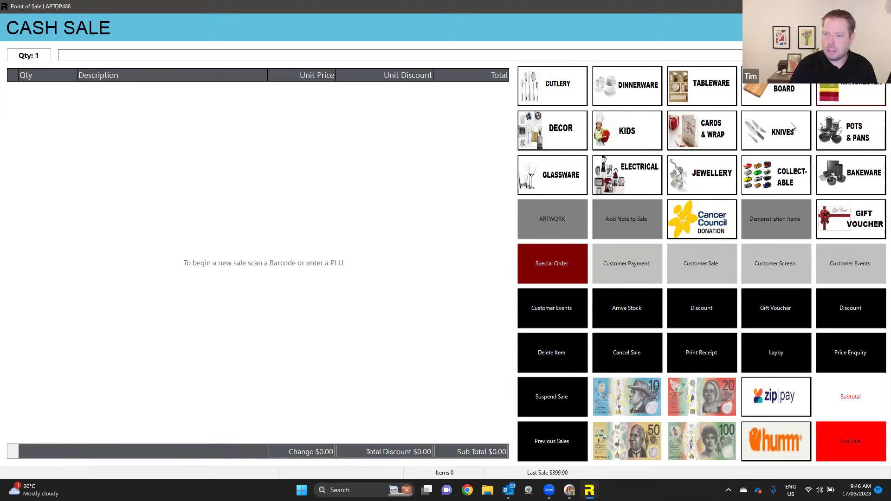
click(877, 28)
click(845, 57)
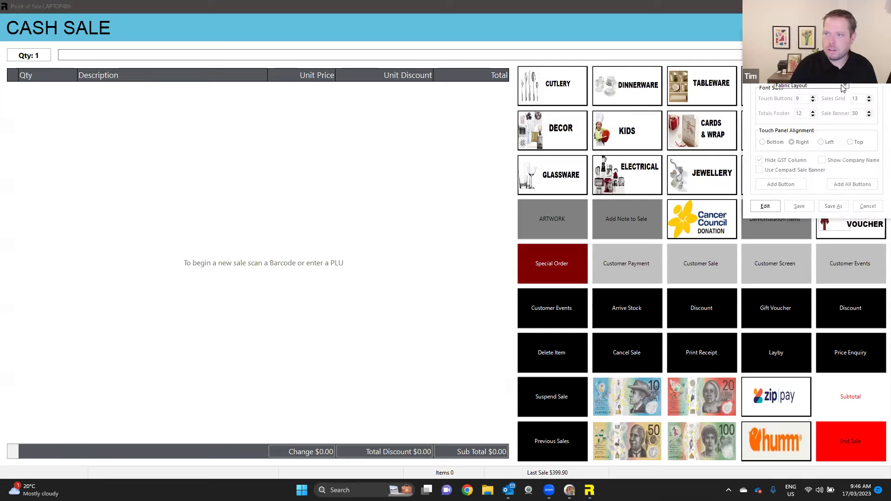
click(613, 26)
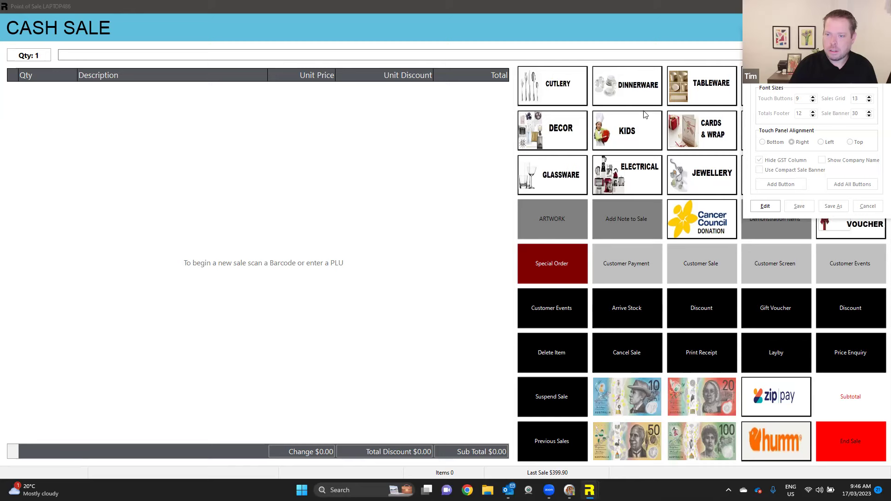
- Add HAMPER - DELUXE at $99.95 from Demonstration Items and open its stock record
click(774, 214)
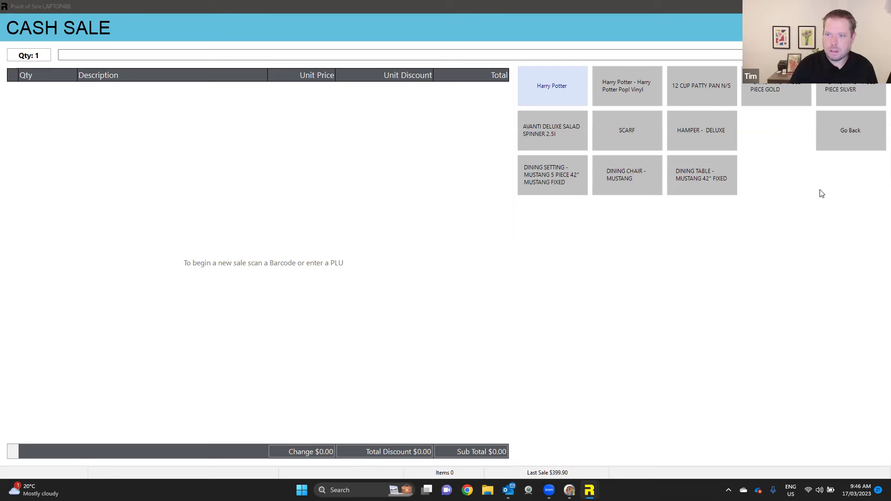
click(689, 117)
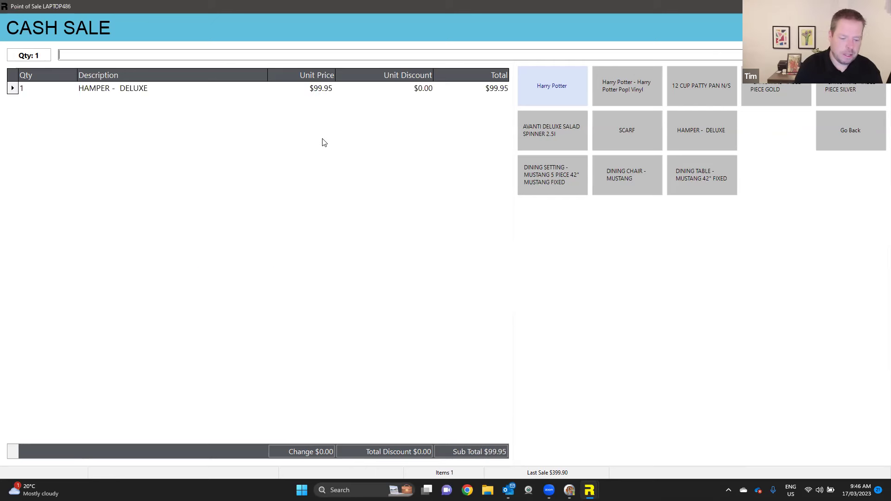
key(F2)
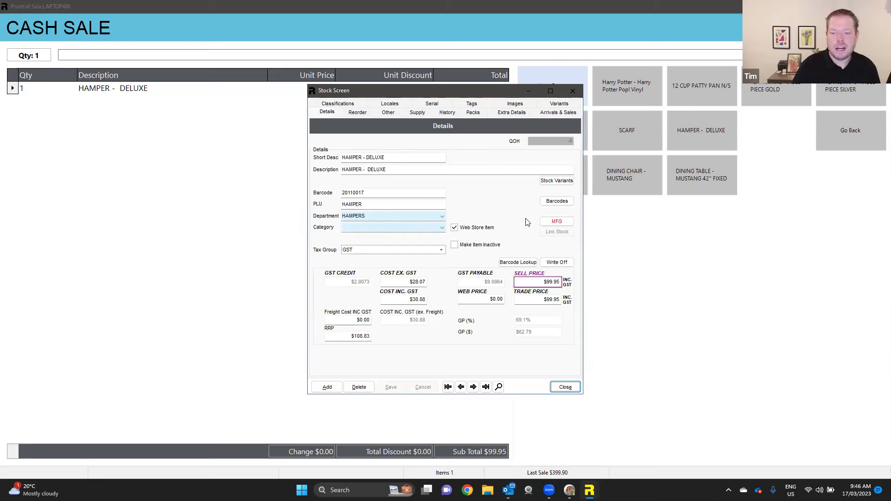
- Open the HAMPER - DELUXE Manufactured Goods breakdown listing its five components
click(559, 223)
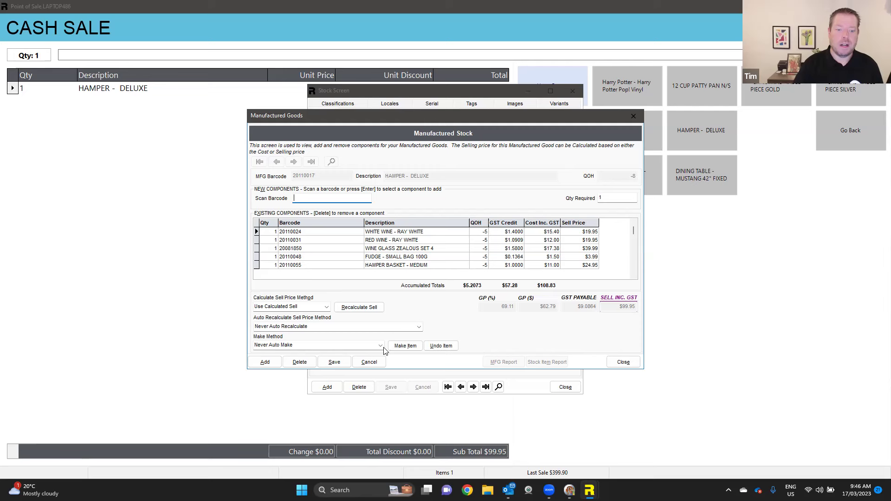
- Review the make options and keep the method as Never Auto Make
click(380, 346)
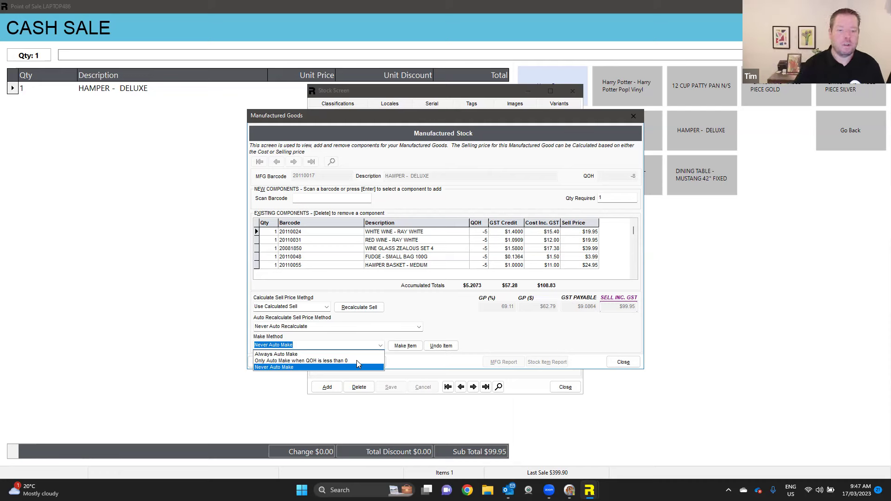
click(456, 334)
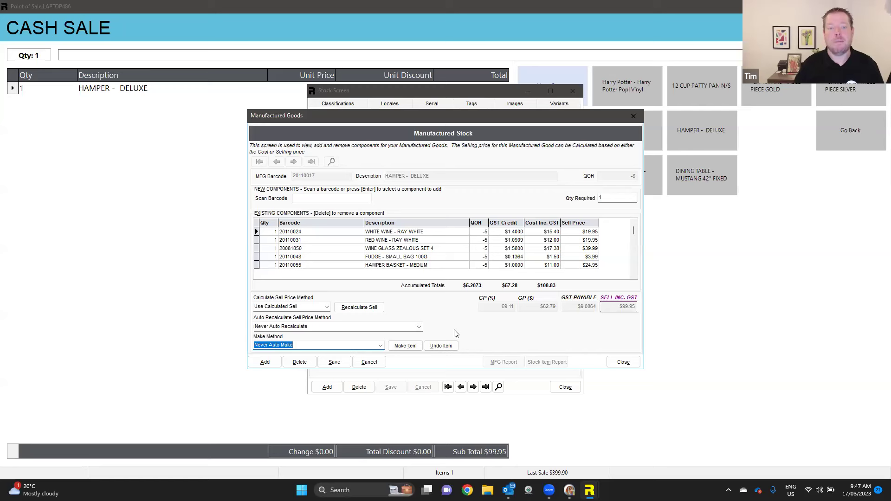
click(381, 346)
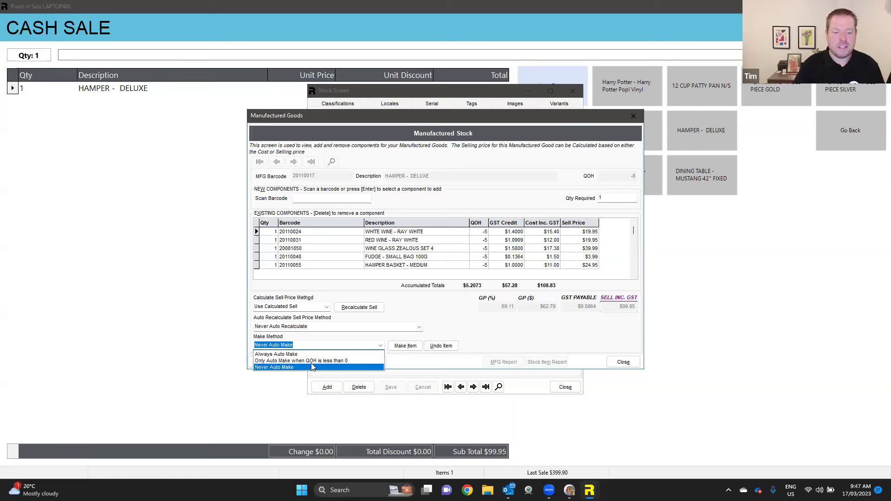
click(288, 367)
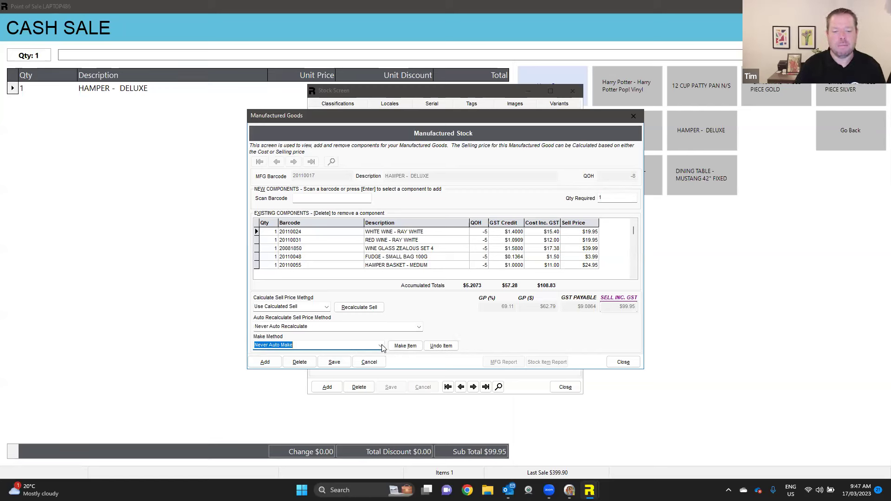
- Make 10 HAMPER - DELUXE units, confirm, and close Manufactured Goods
click(405, 346)
text(10)
click(376, 288)
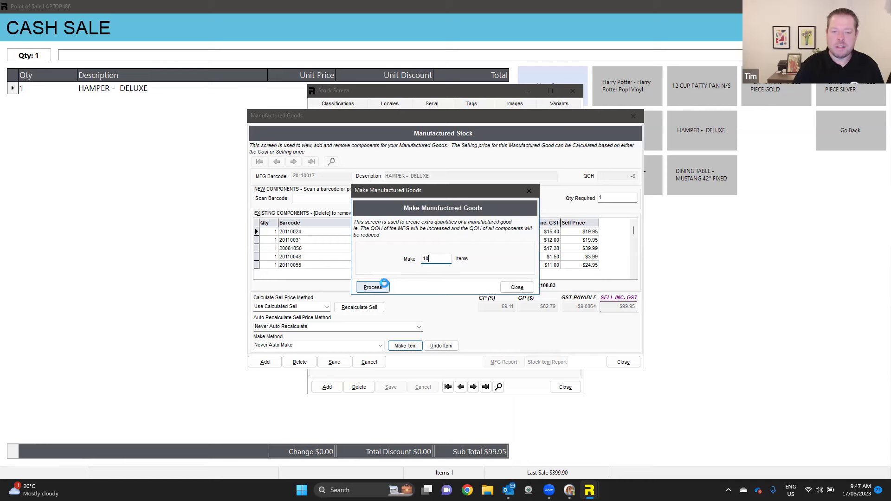
click(474, 280)
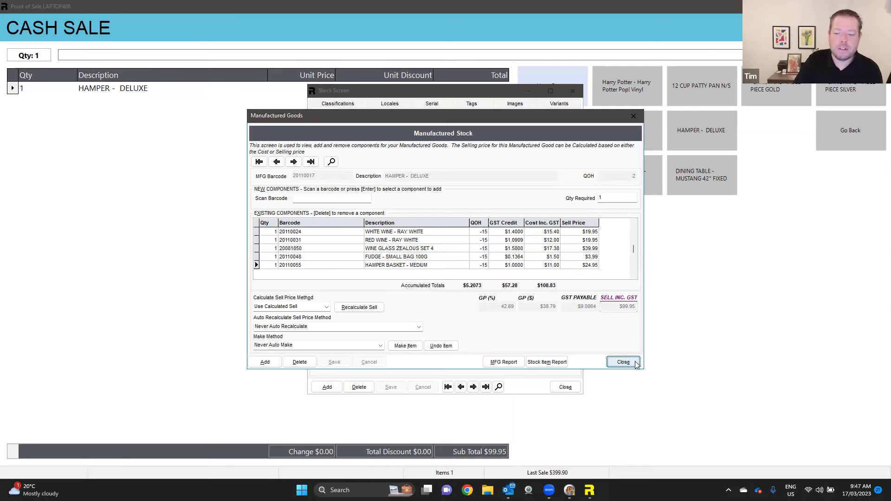
click(621, 362)
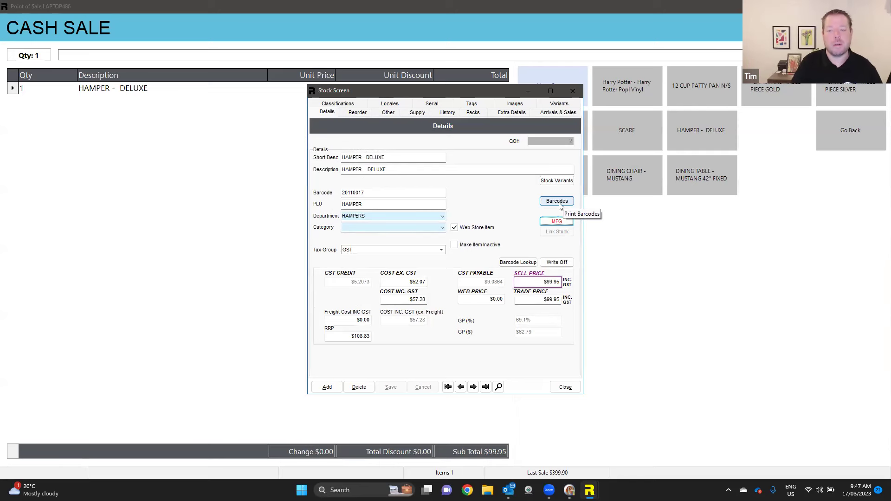
- Close the hamper record, delete it from the sale, exit Point of Sale, and open Stock
click(566, 387)
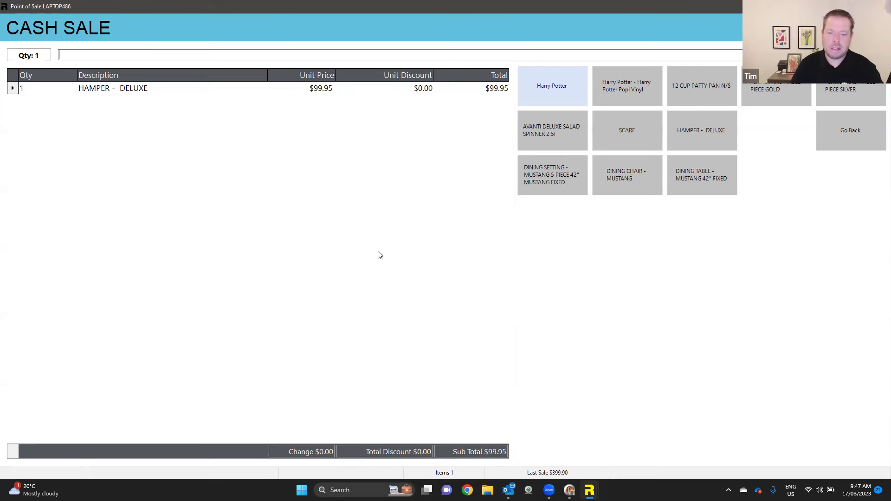
key(Delete)
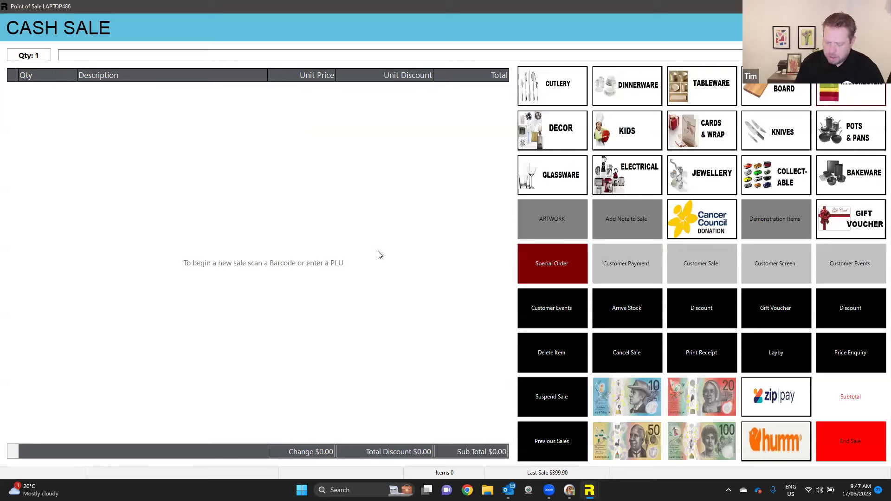
key(Escape)
click(476, 253)
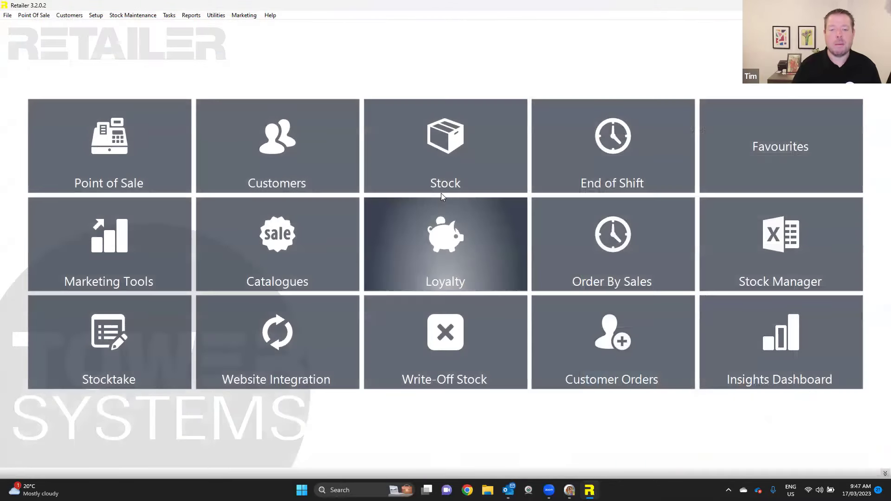
click(449, 158)
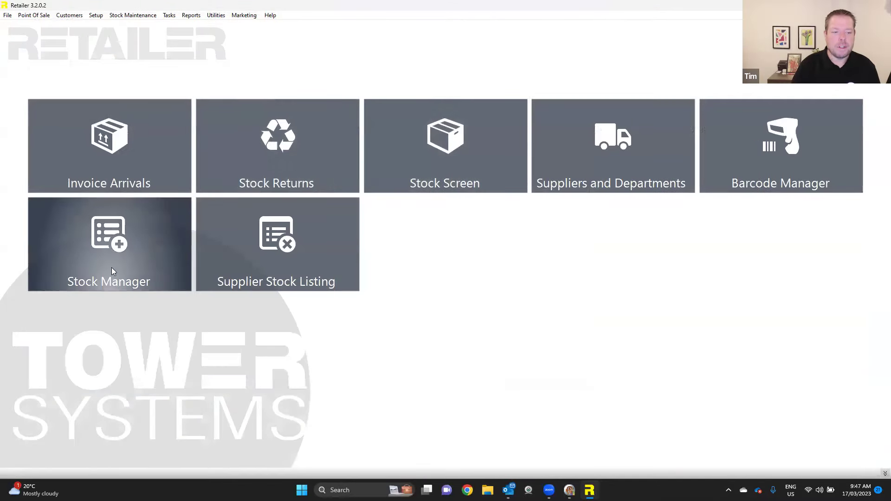
- Open Stock Manager, entering its password
click(140, 250)
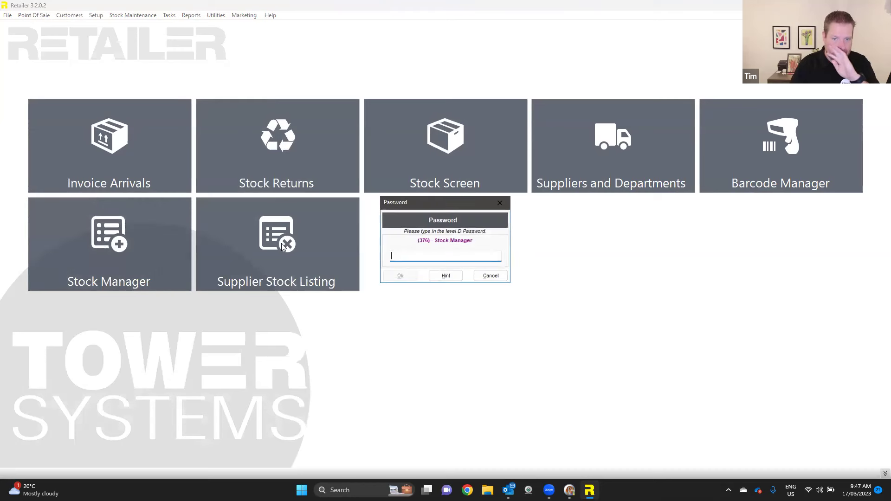
text(1)
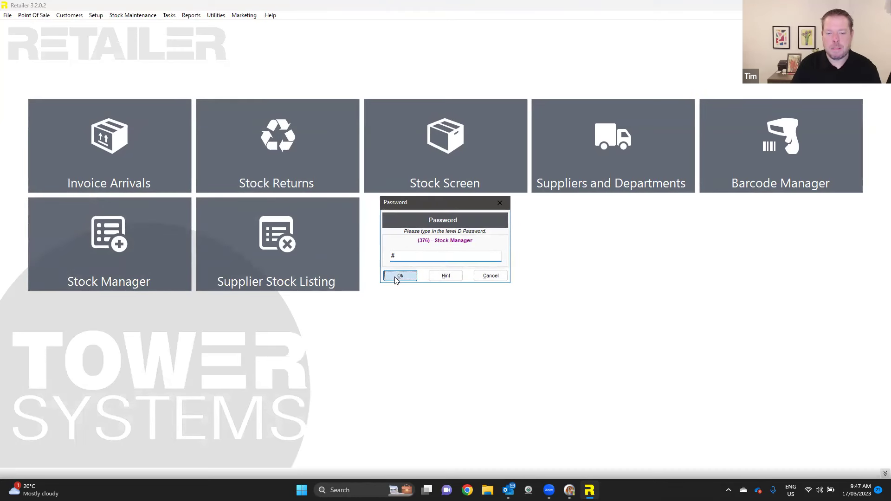
click(400, 276)
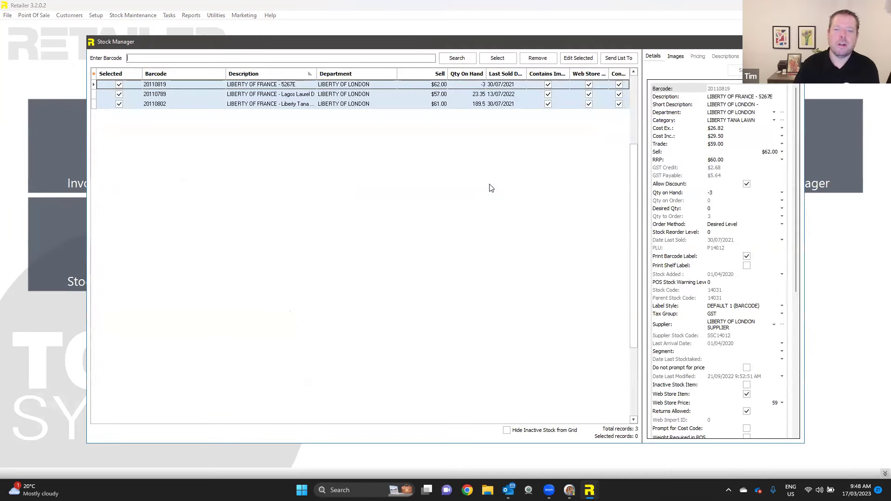
- Enter and leave edit mode, then remove the three LIBERTY OF FRANCE items
click(582, 61)
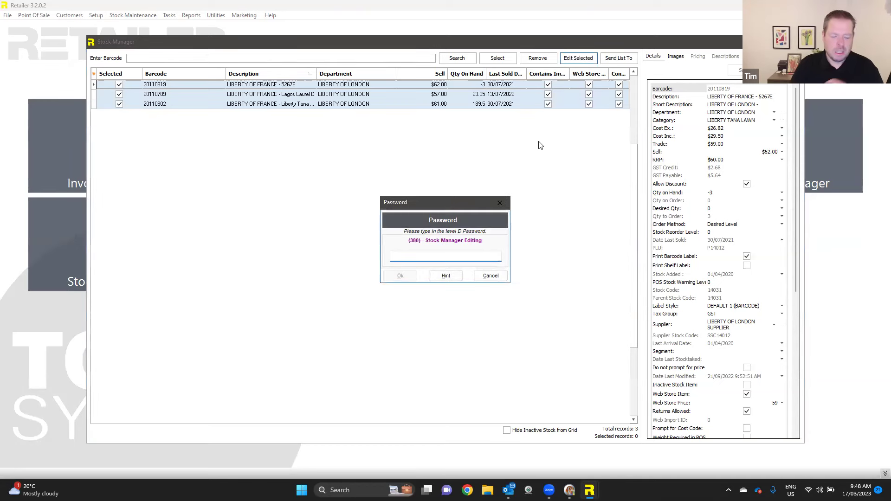
text(4)
click(400, 275)
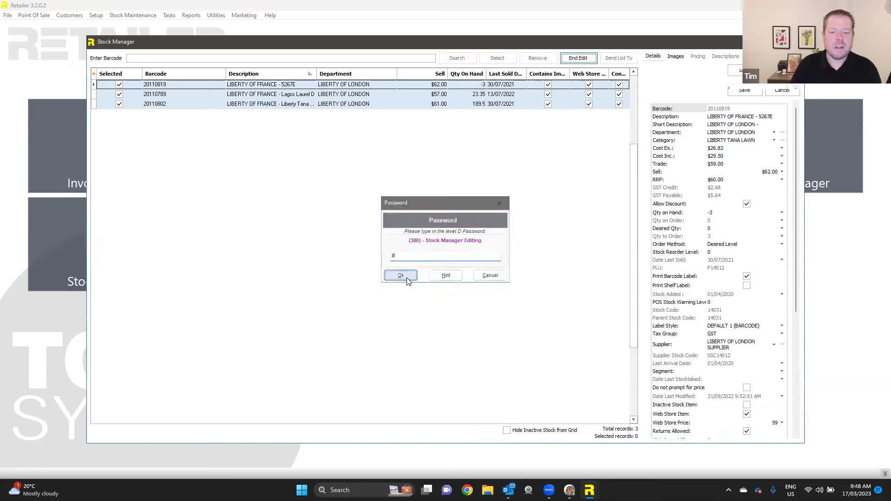
click(580, 59)
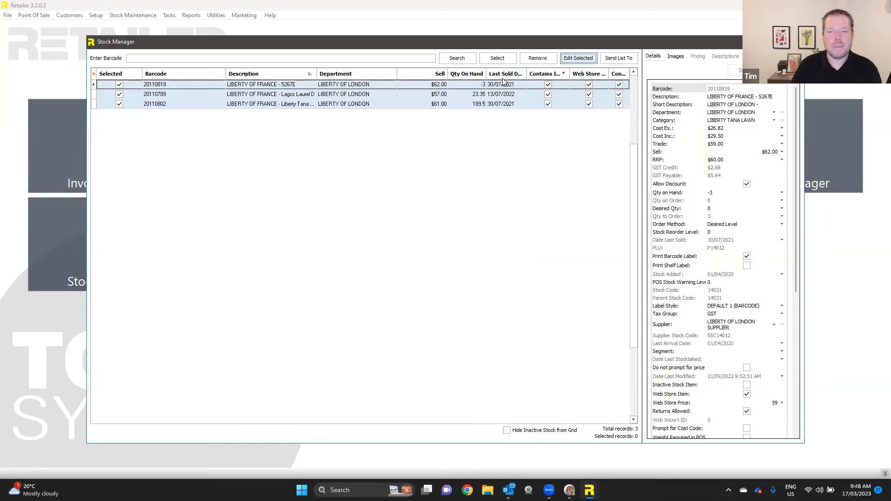
click(539, 59)
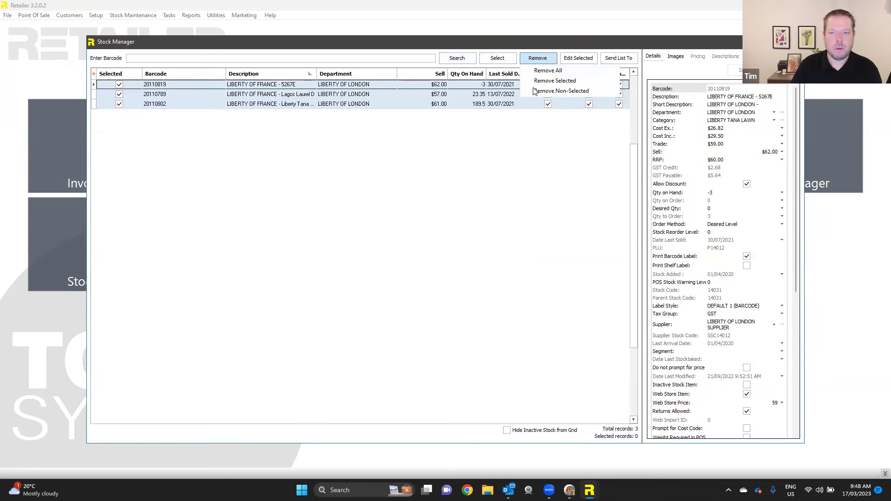
click(548, 70)
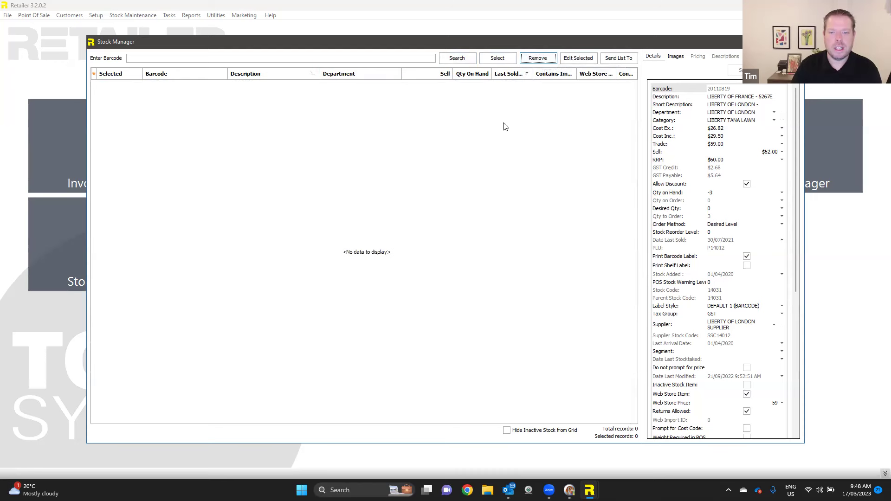
- Search stock for MYL to list the eight candles and enter bulk edit mode
click(457, 60)
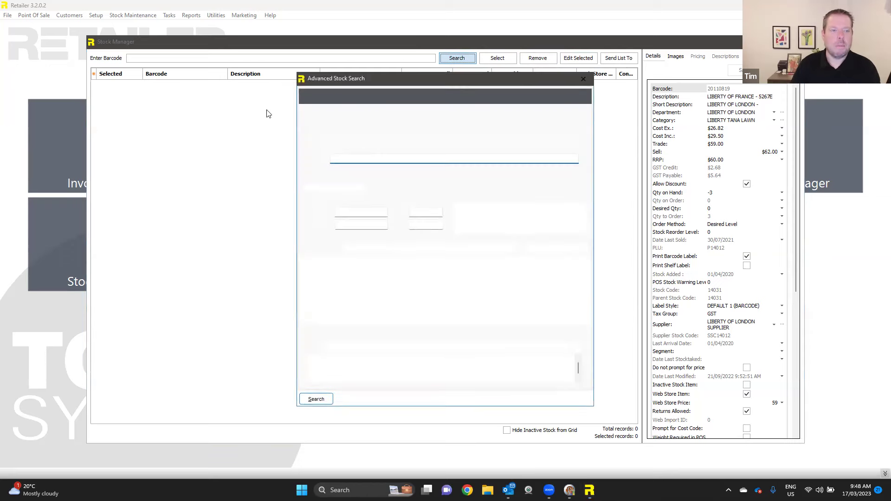
text(MYL)
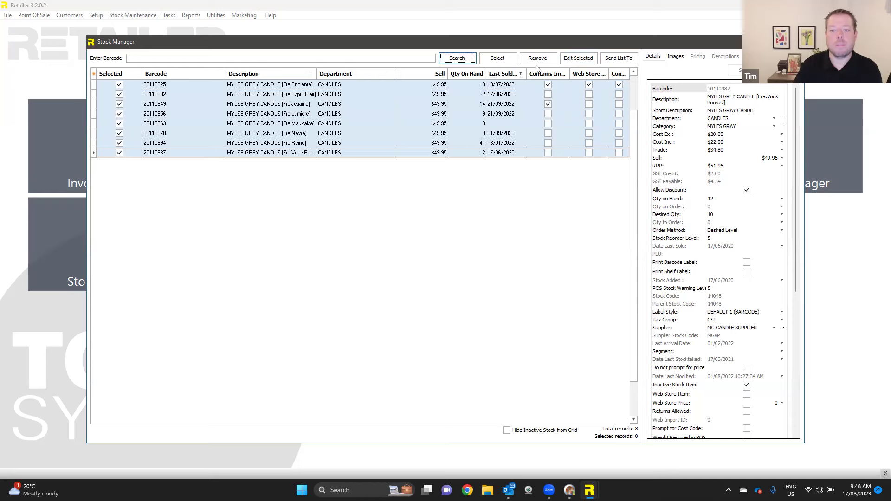
click(574, 59)
text(#)
click(411, 276)
- Raise the candles' sell prices by a fixed $5 amount, from $49.95 to $54.95
click(698, 78)
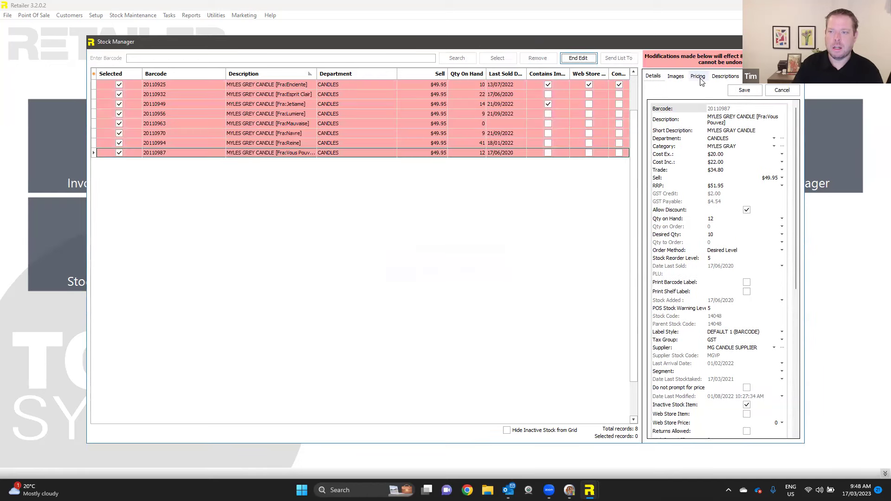
click(690, 102)
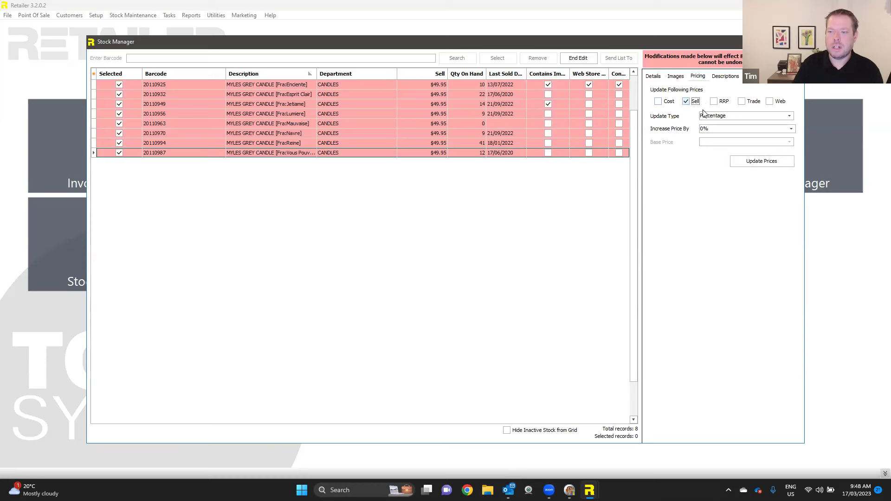
click(755, 119)
click(728, 129)
click(725, 129)
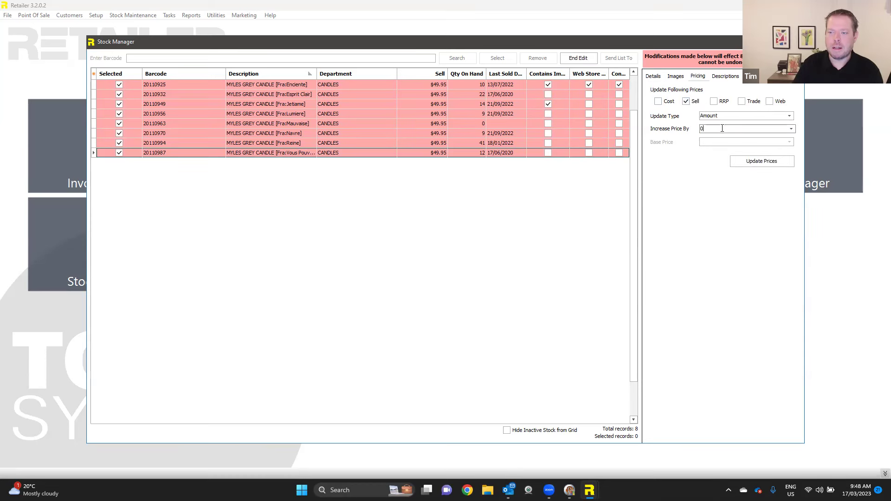
text(5)
key(Tab)
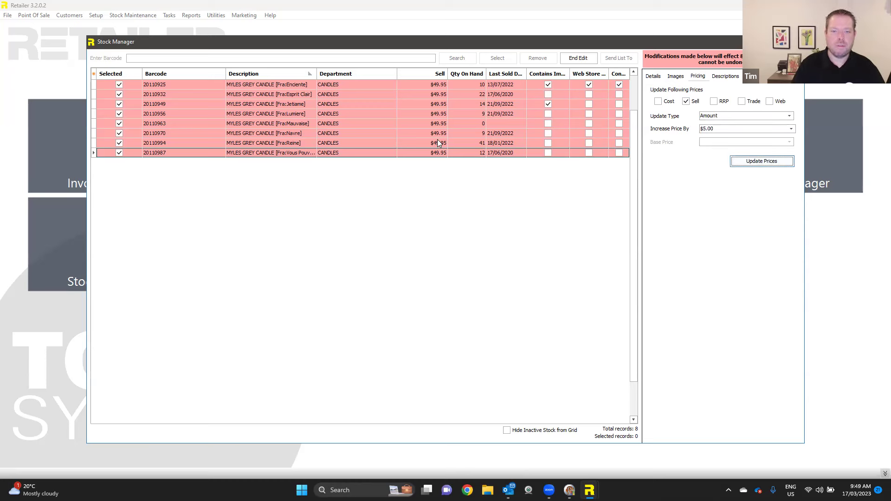
click(755, 161)
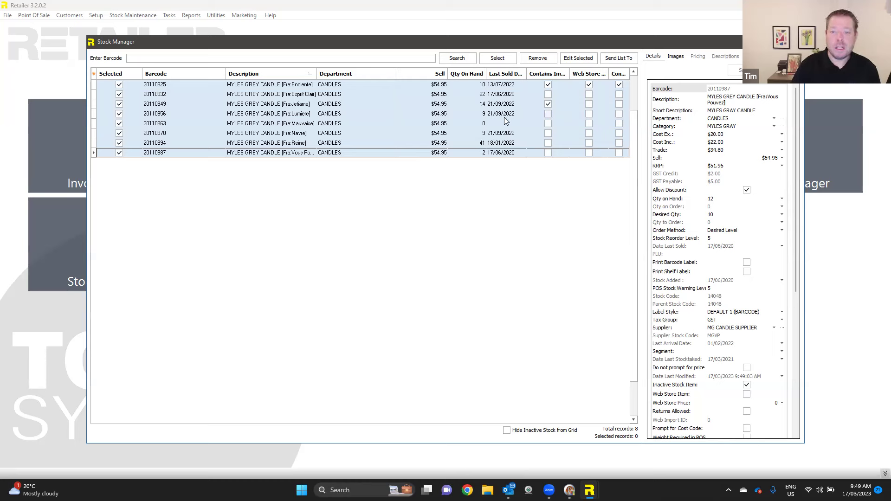
drag(487, 74, 480, 74)
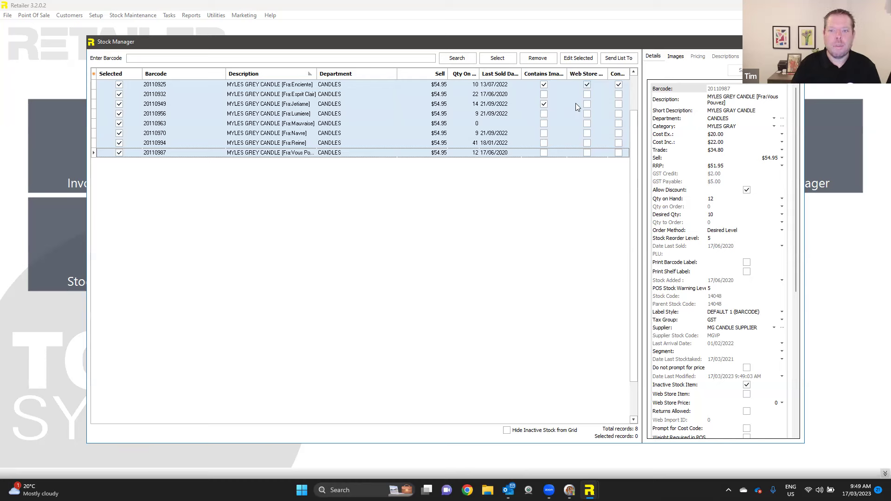
- Show the Cost Inc. column in the grid, then hide it again
click(543, 84)
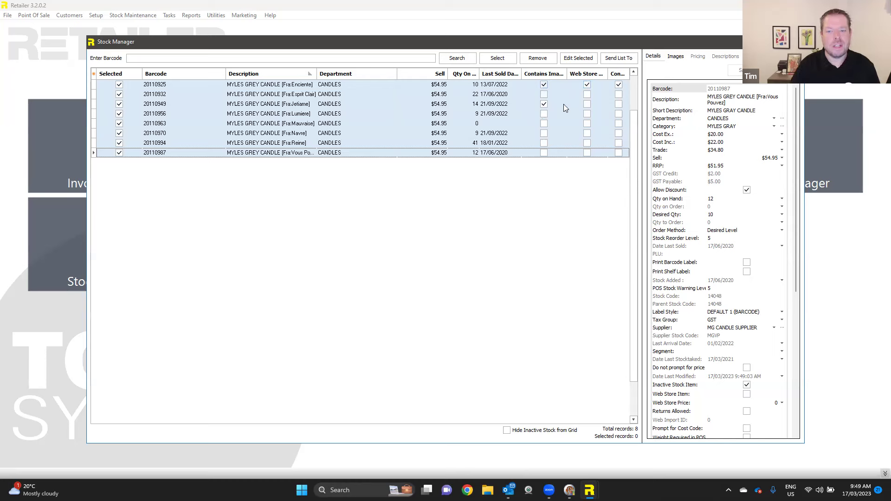
click(94, 75)
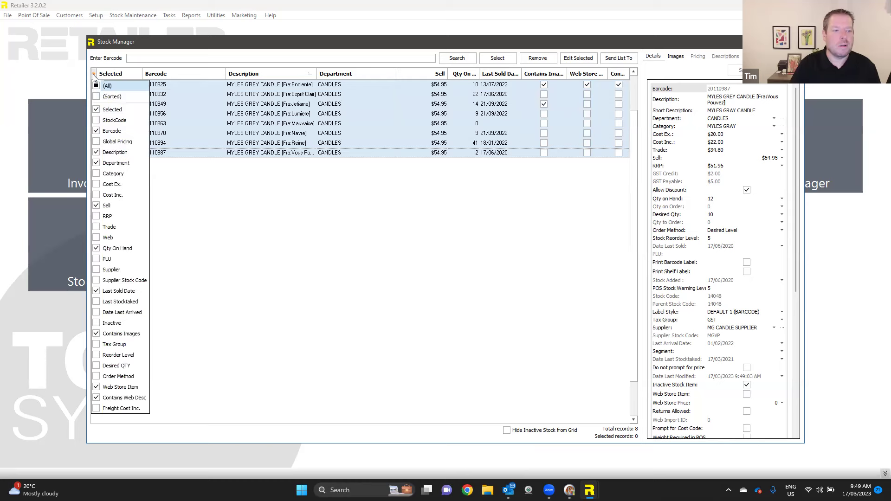
click(97, 195)
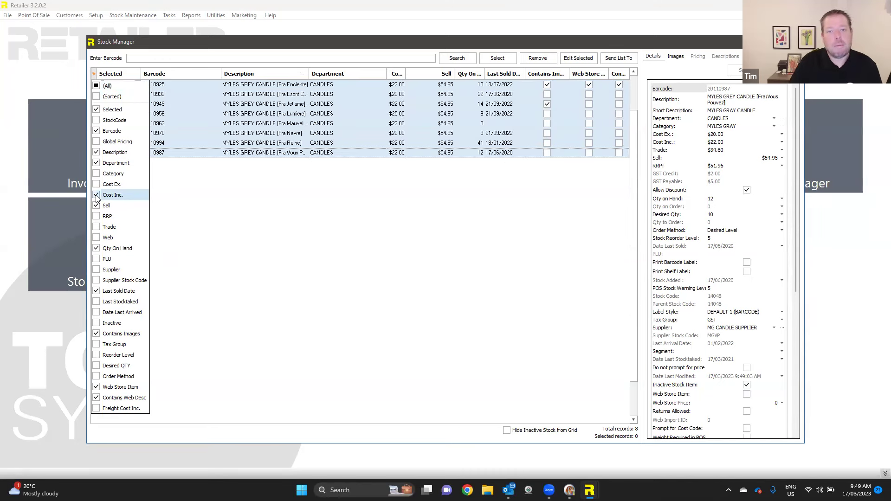
click(97, 195)
click(176, 195)
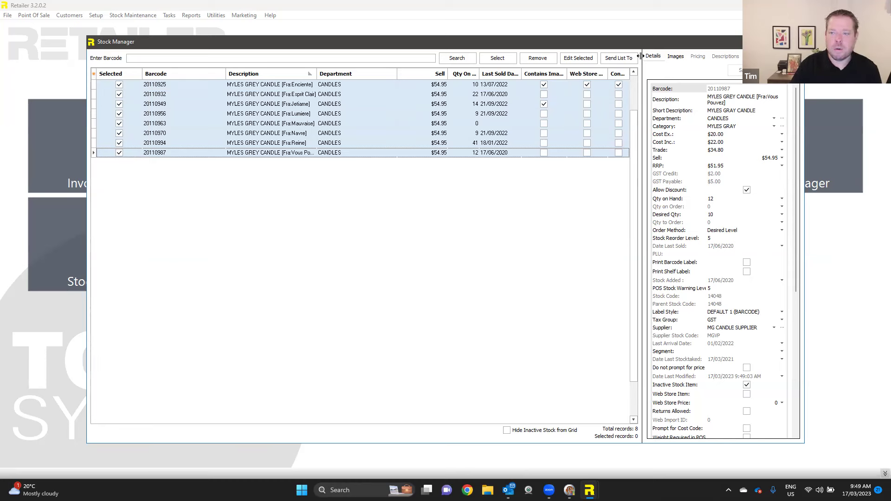
- Put all eight listed candle items into bulk edit mode, confirming with the password
click(579, 64)
text(#)
click(401, 277)
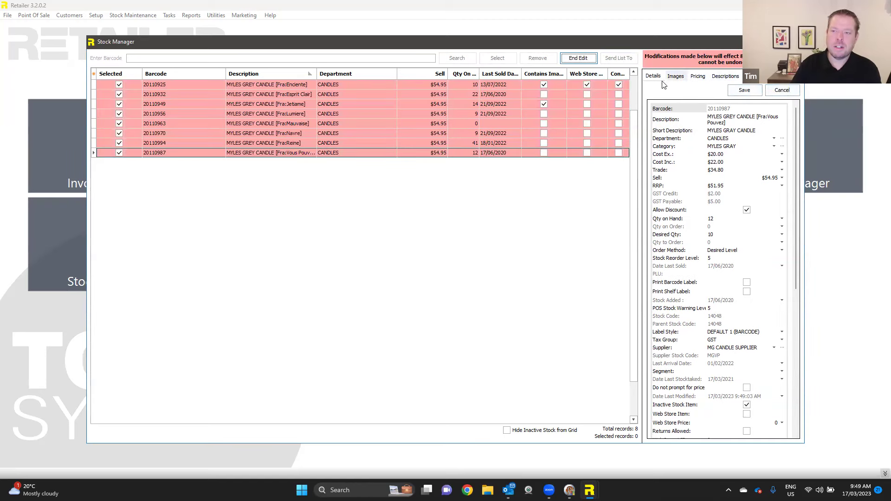
- Queue a Replace of GREY with GRAY on the Descriptions tab and apply it to all items
click(717, 79)
click(673, 88)
click(662, 105)
click(701, 88)
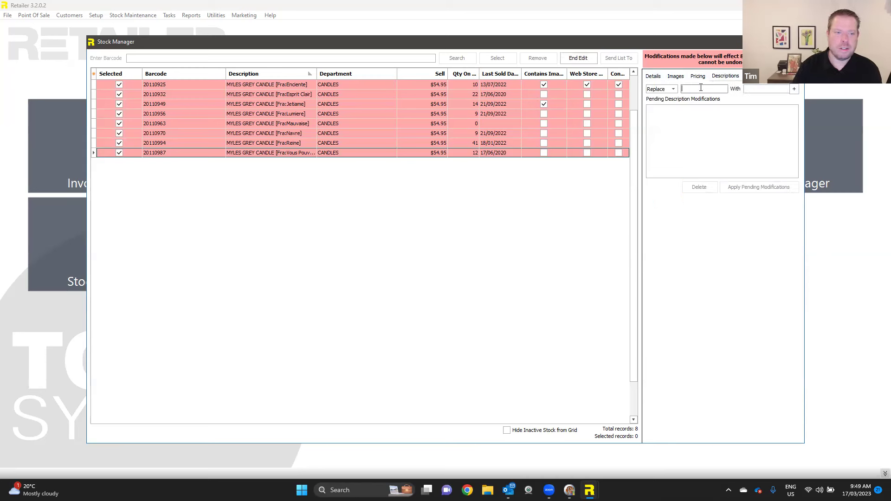
text(gre)
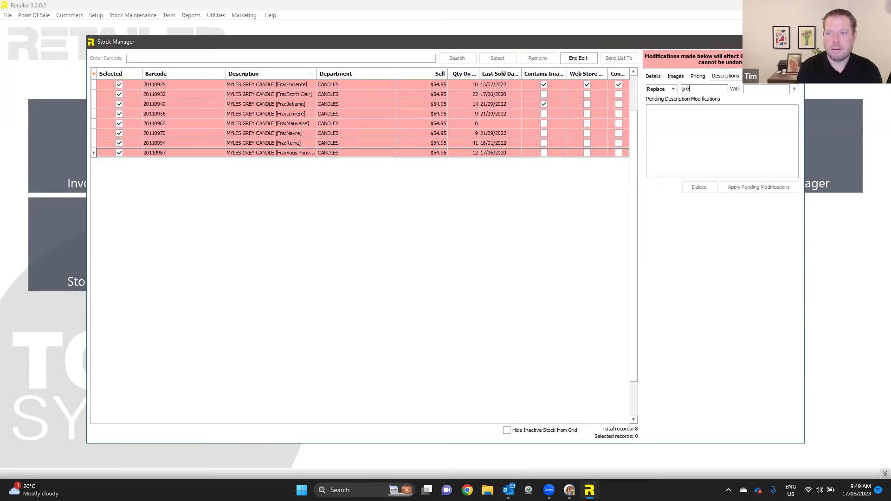
key(BackSpace)
key(BackSpace)
key(BackSpace)
text(GREY)
key(Tab)
text(GRA)
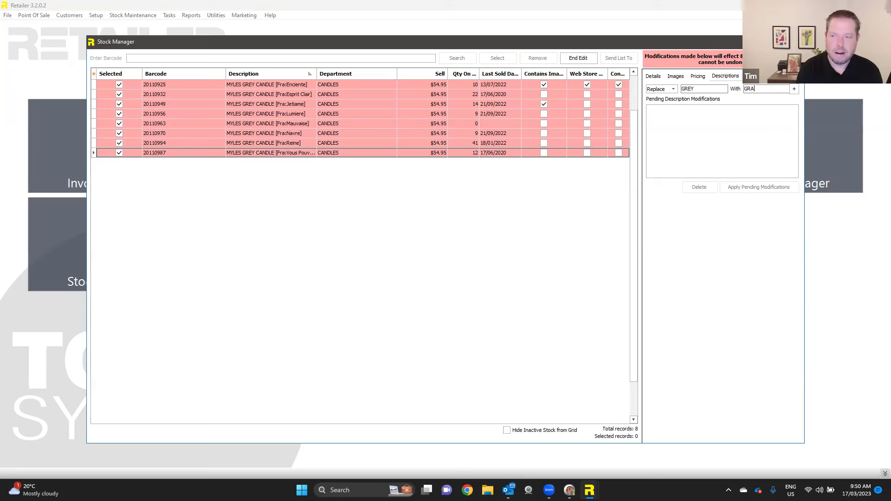
click(794, 89)
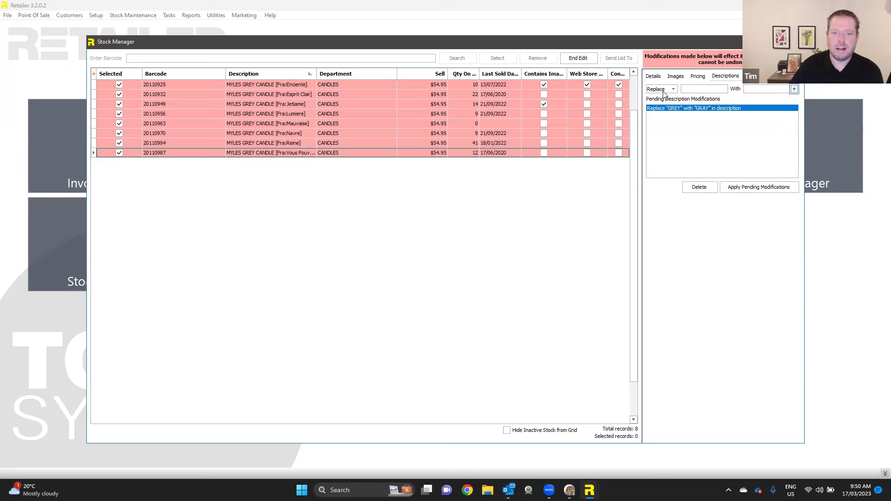
click(743, 187)
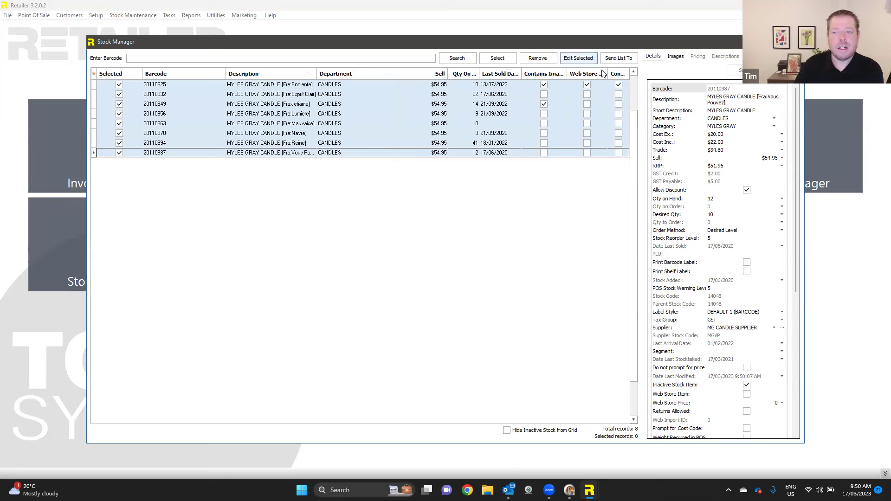
- Look over the Send List To options without choosing one, then close Stock Manager
click(617, 59)
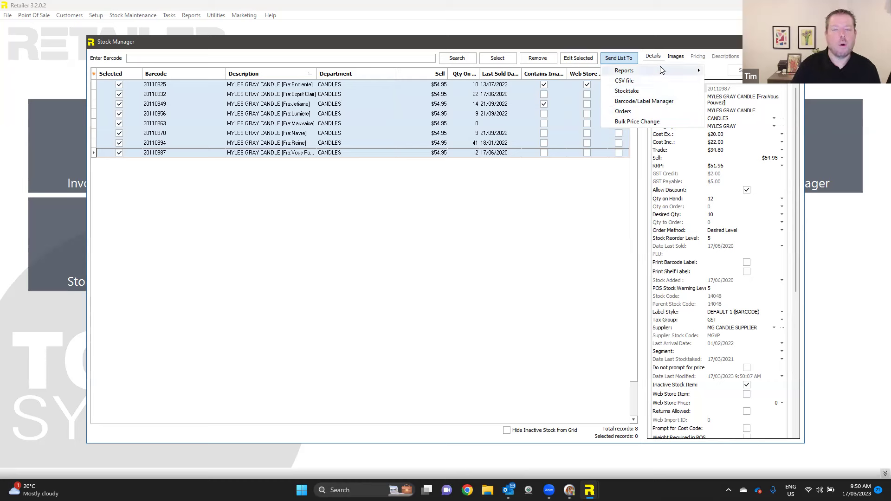
mouse_move(662, 69)
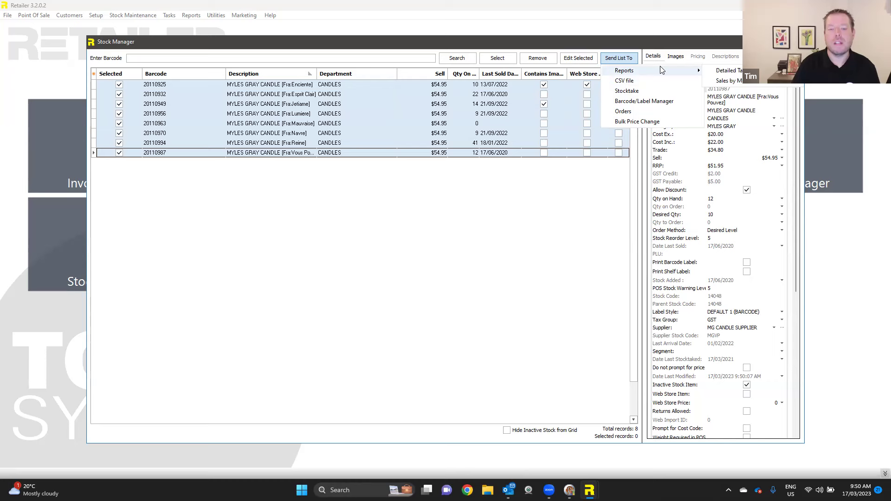
click(279, 136)
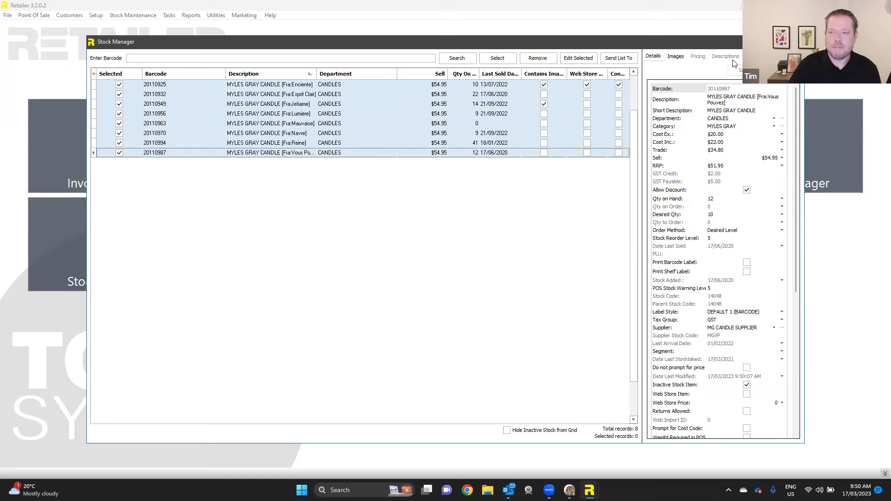
click(797, 42)
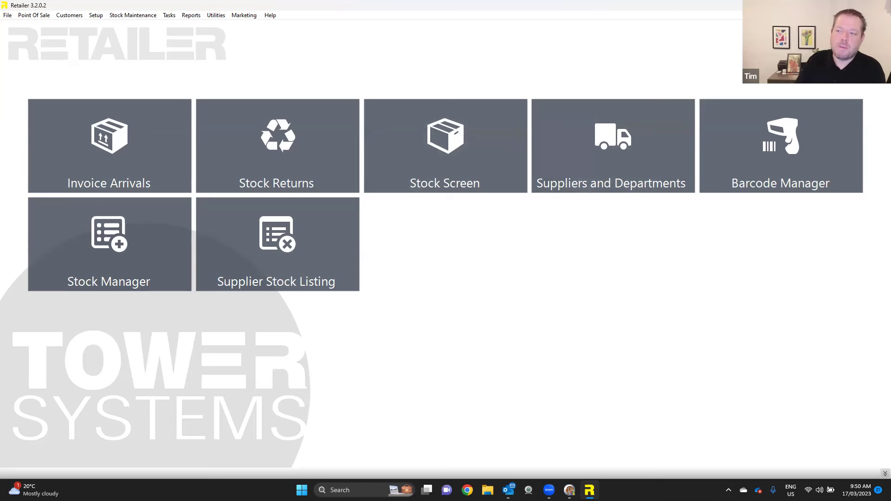
- Open Order By Sales options from the main menu and select supplier MG CANDLE SUPPLIER
key(Escape)
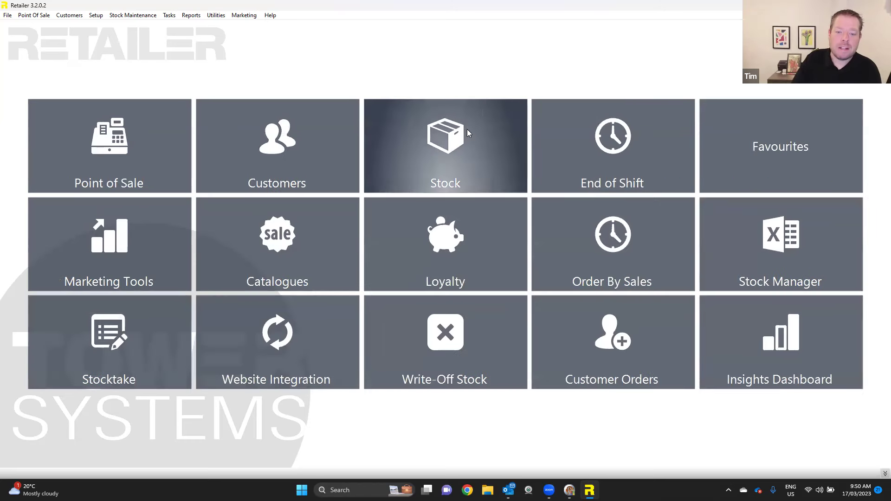
click(618, 250)
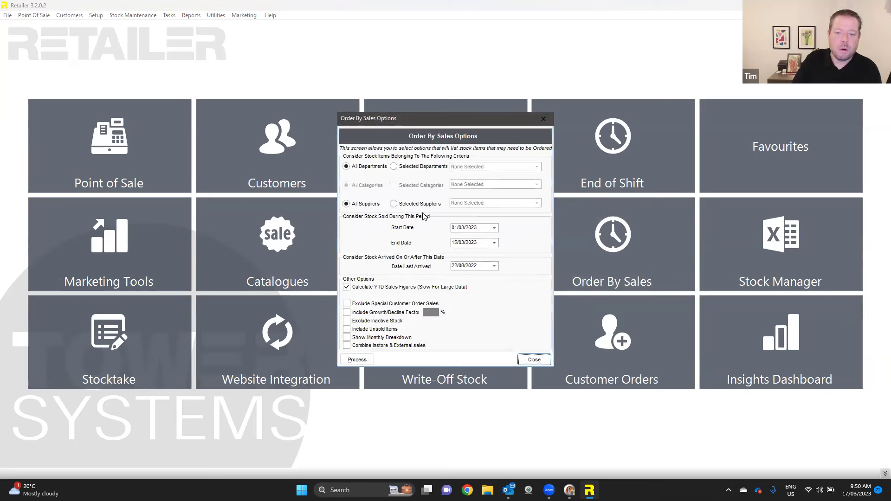
click(367, 169)
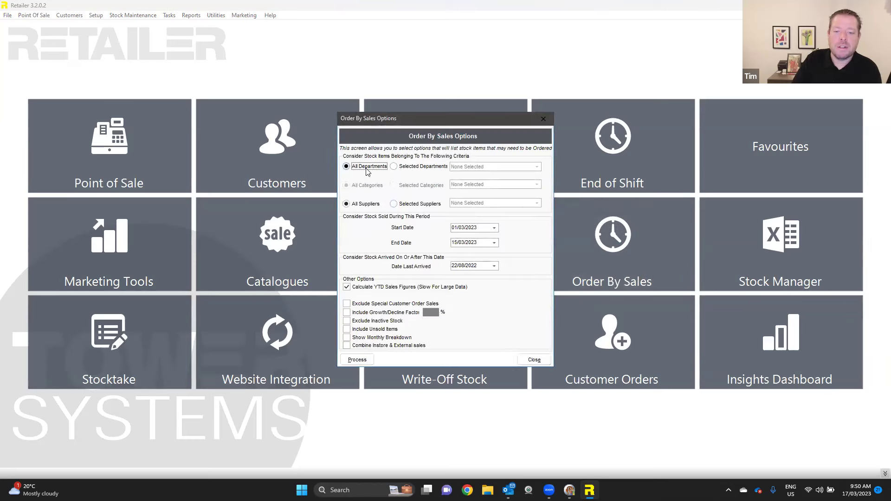
click(416, 203)
click(466, 203)
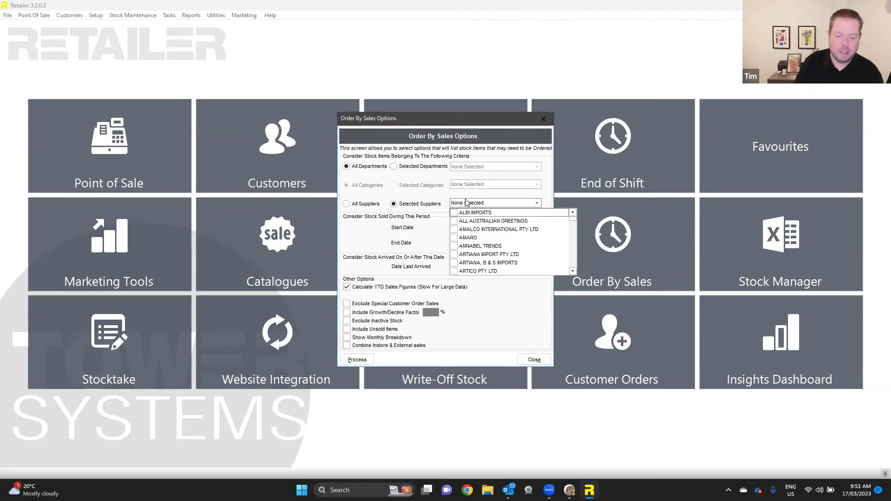
text(mg)
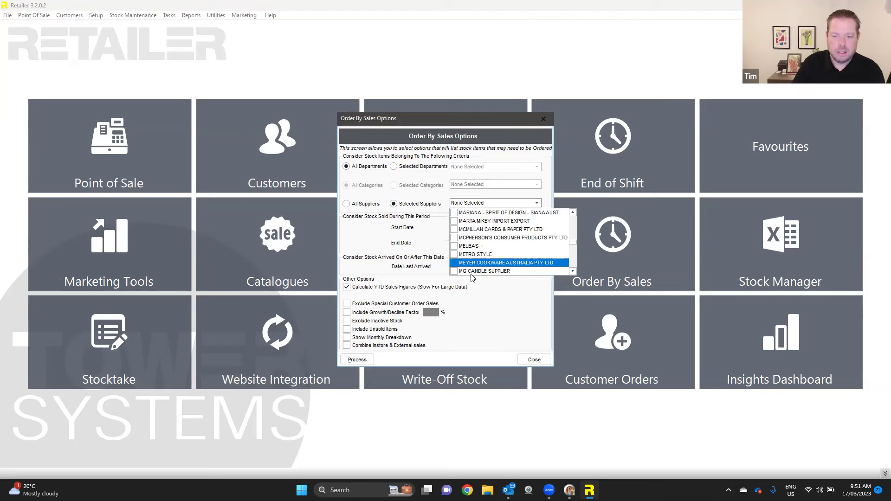
click(454, 271)
key(Tab)
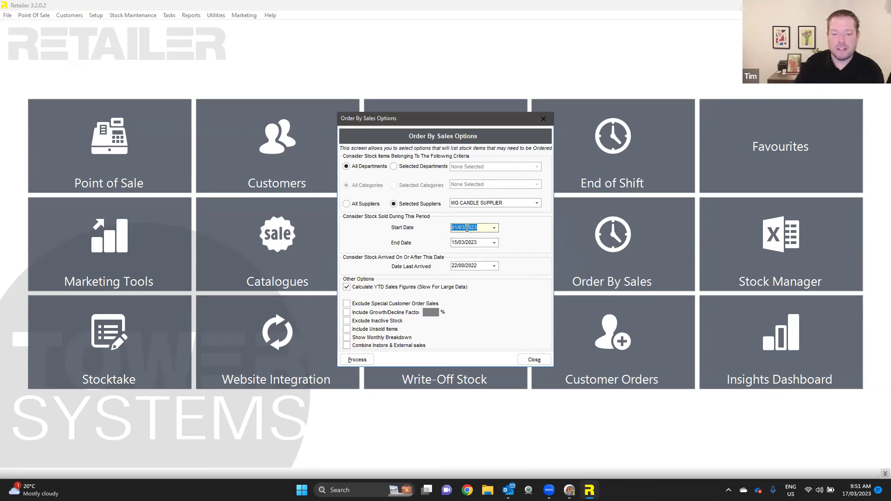
- Set the start date to 01/03/2020, turn off Calculate YTD, and run the report
click(471, 227)
text(20)
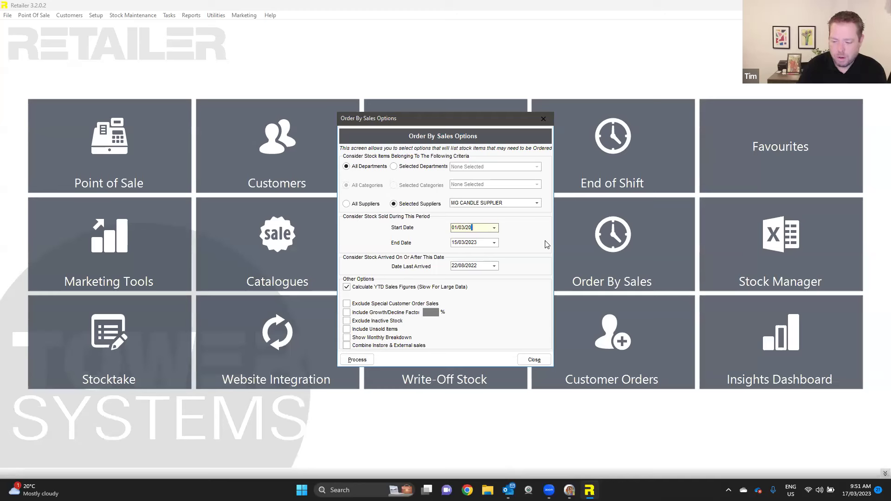
text(20)
key(Tab)
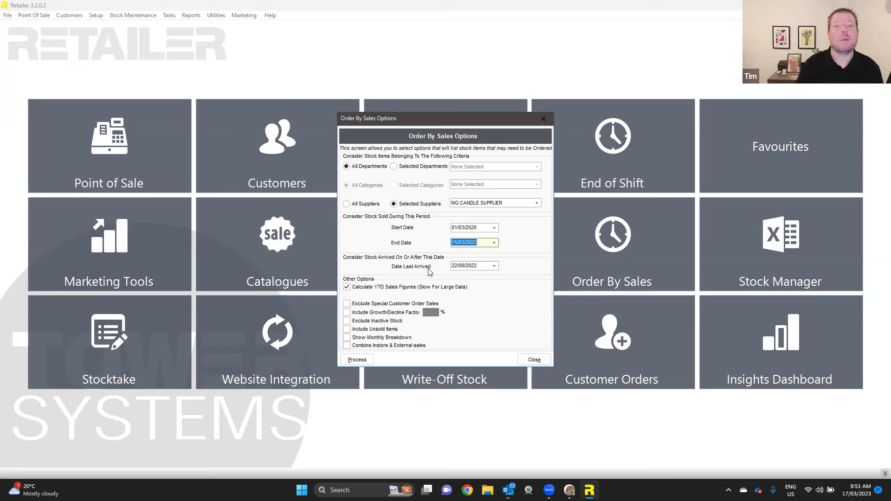
click(385, 287)
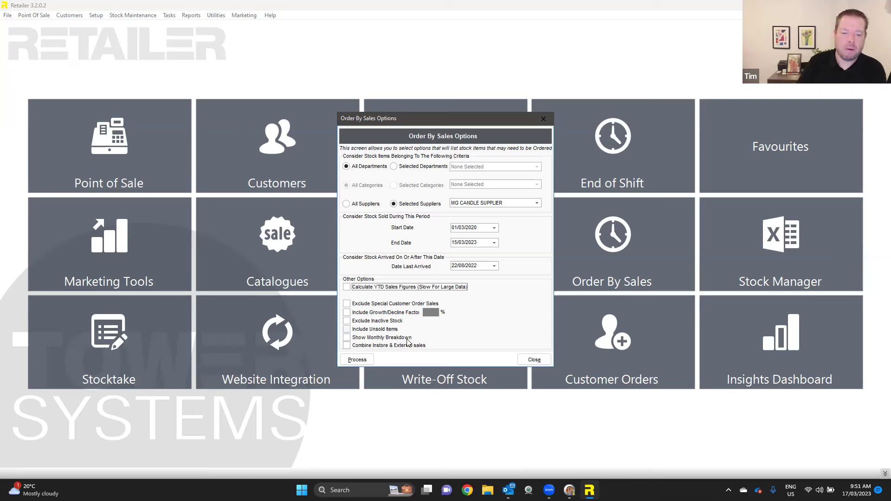
click(357, 361)
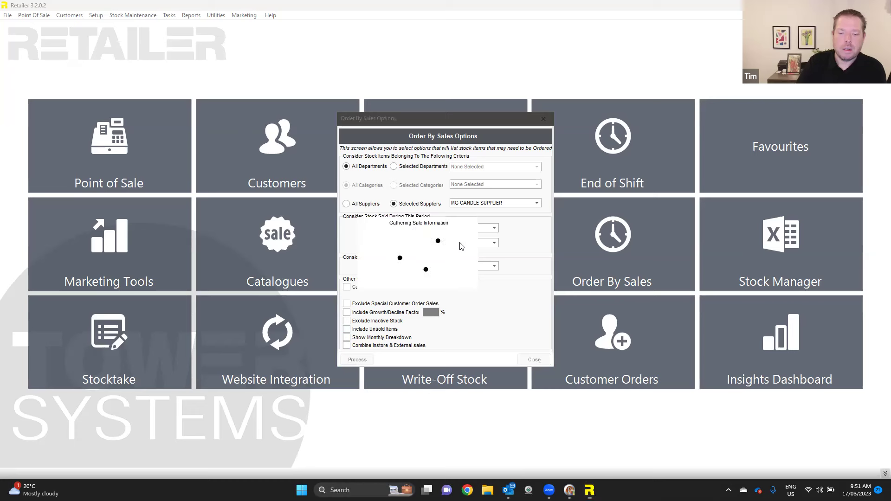
- Dismiss the report messages, close Order By Sales, and show the Utilities Import / Export Files submenu
click(511, 274)
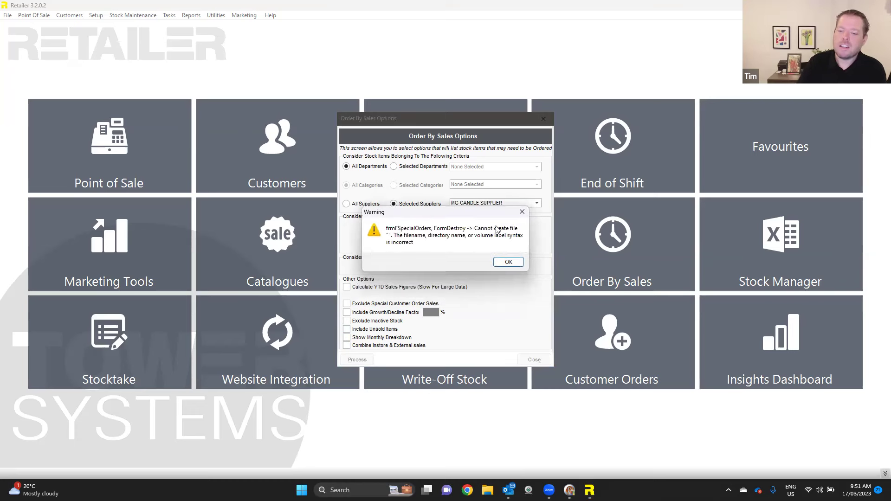
click(504, 259)
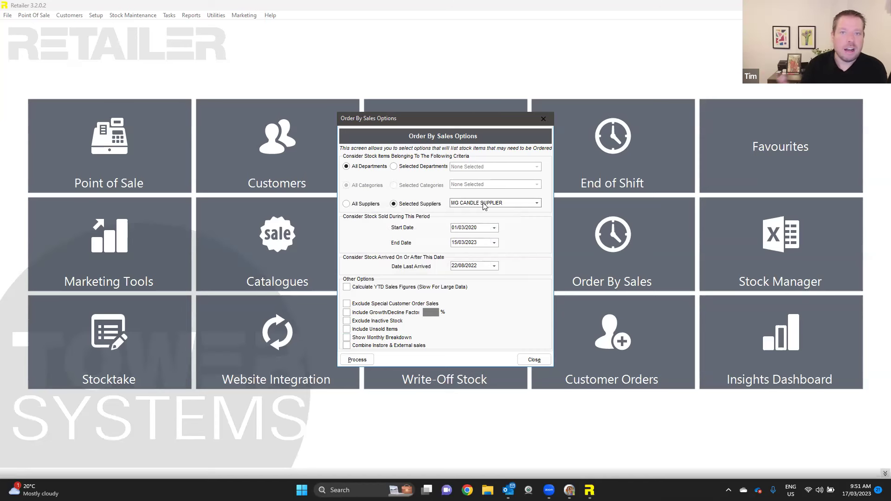
click(534, 361)
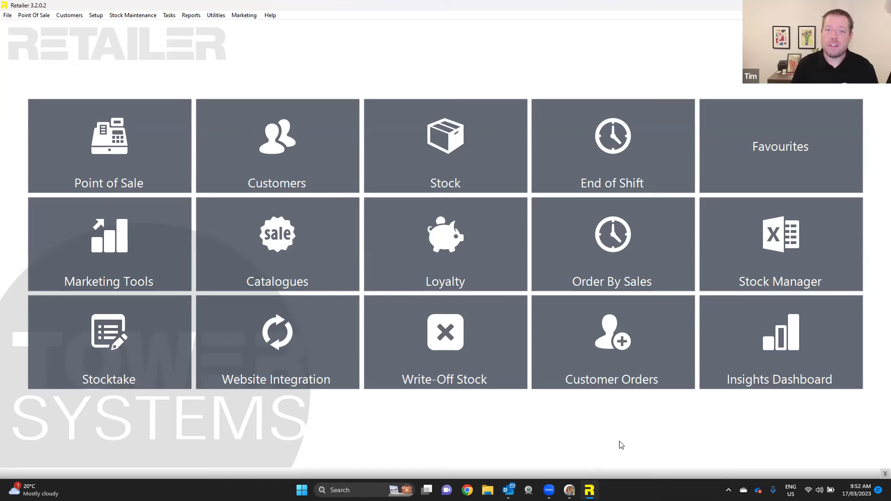
click(215, 15)
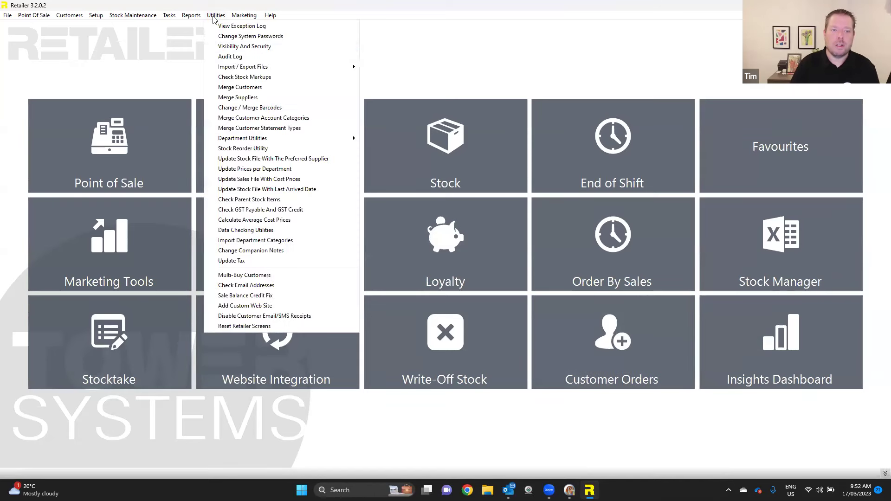
mouse_move(237, 69)
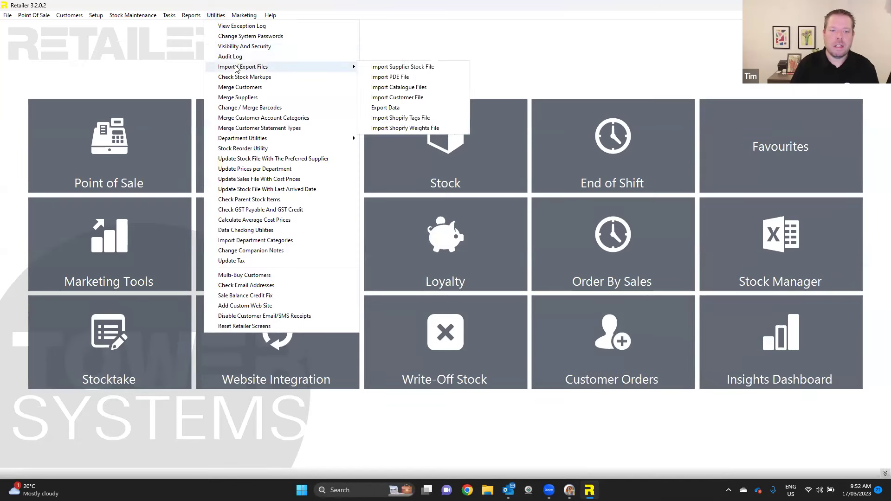
- In Import Supplier Stock File, choose MG CANDLE SUPPLIER and confirm ONIXLIST15.CSV as the import file
click(395, 68)
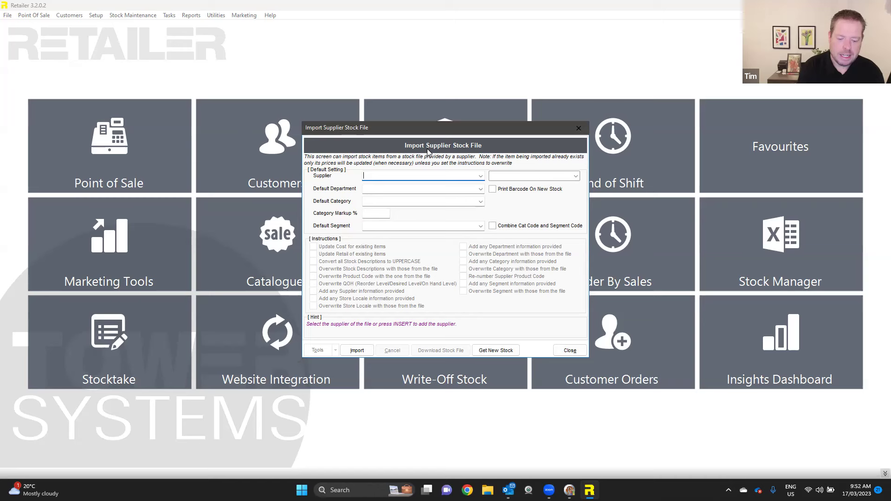
text(s)
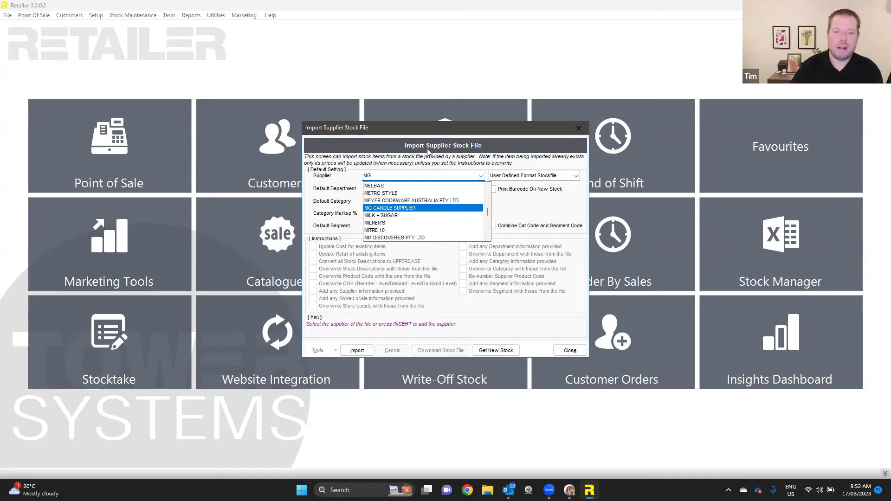
click(432, 193)
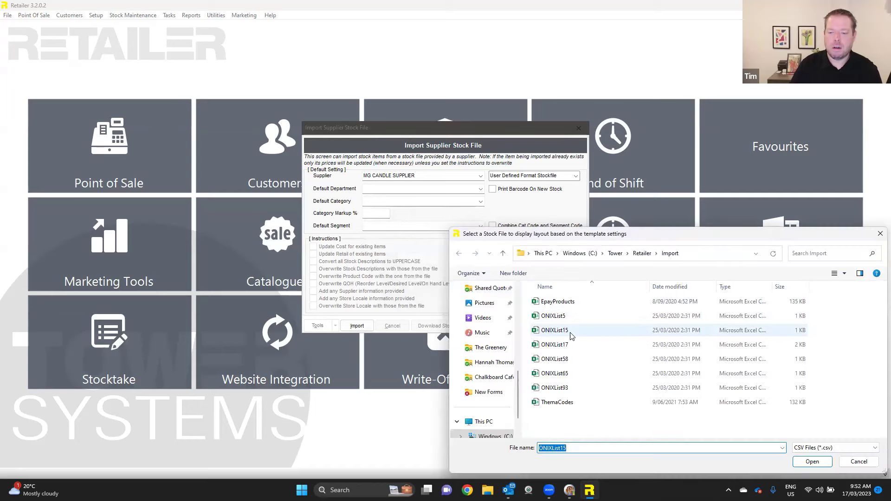
click(562, 330)
click(812, 461)
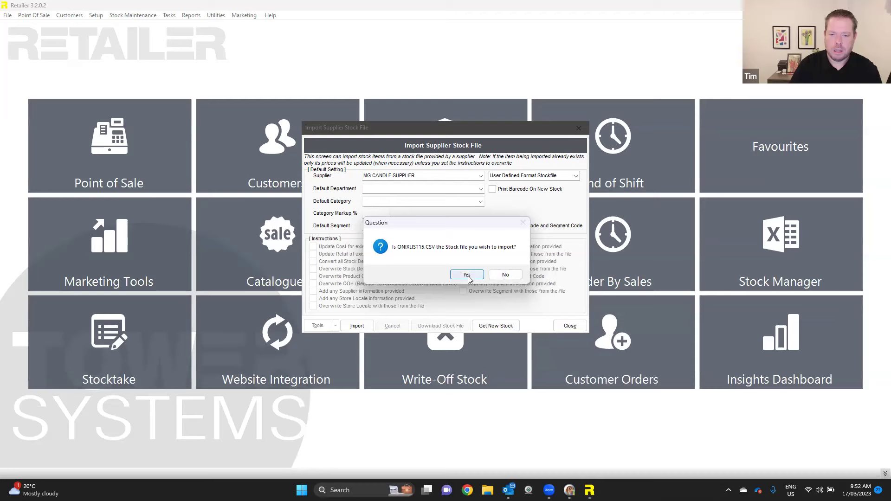
click(474, 277)
- In Stock File Setup, mark the file Comma Delimited and step through the Barcode and Desired QOH fields
click(477, 307)
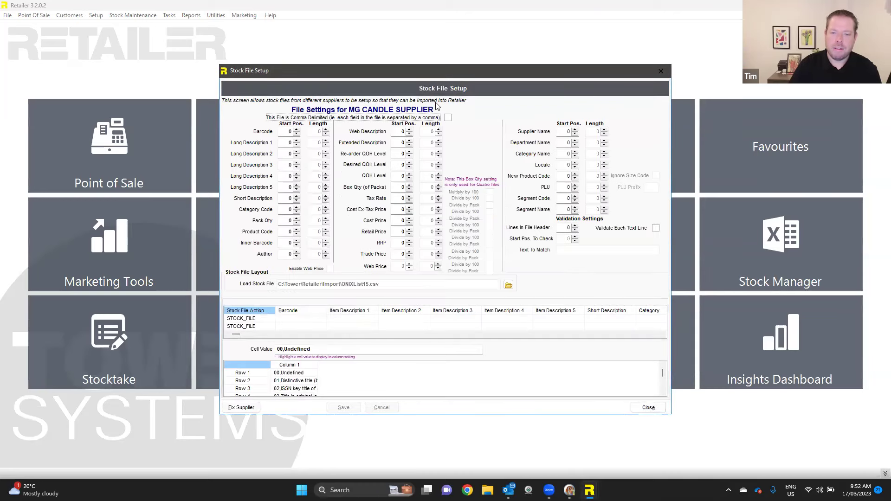
click(447, 118)
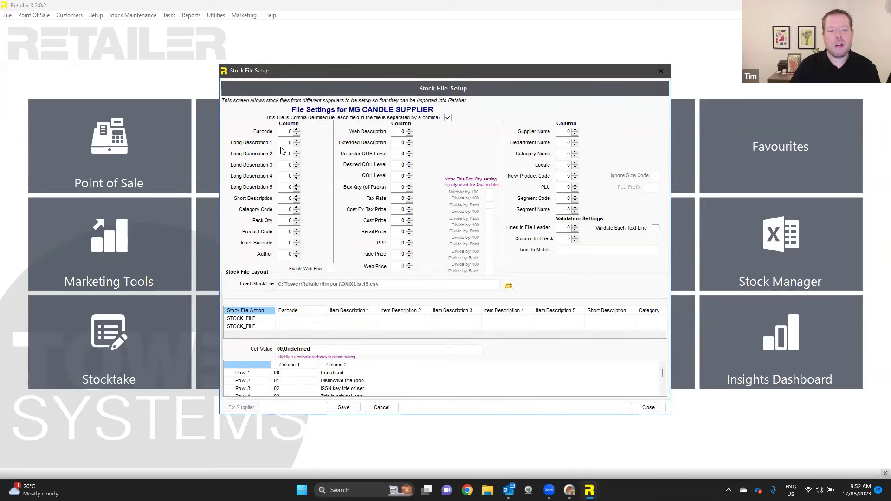
click(282, 133)
key(Tab)
key(Tab)
key(Tab)
key(Tab)
key(Tab)
click(398, 165)
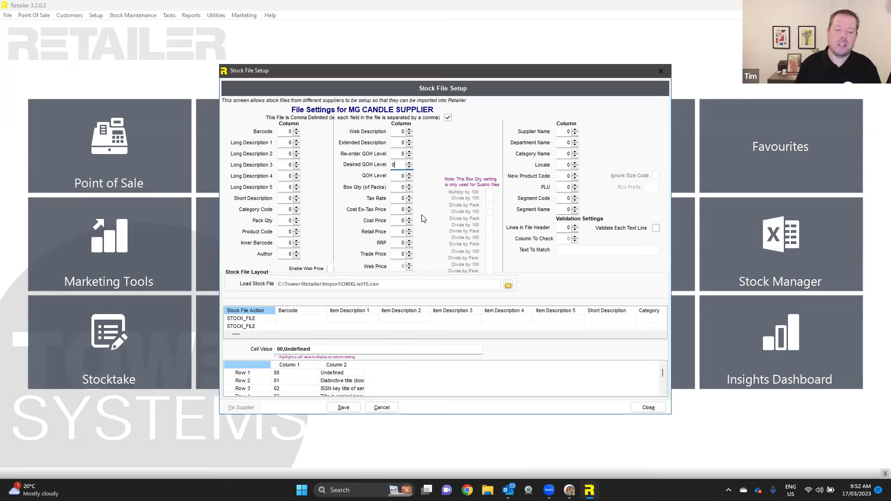
- Cancel the unsaved file settings, acknowledge the stock file warning, and close the import screens
click(381, 408)
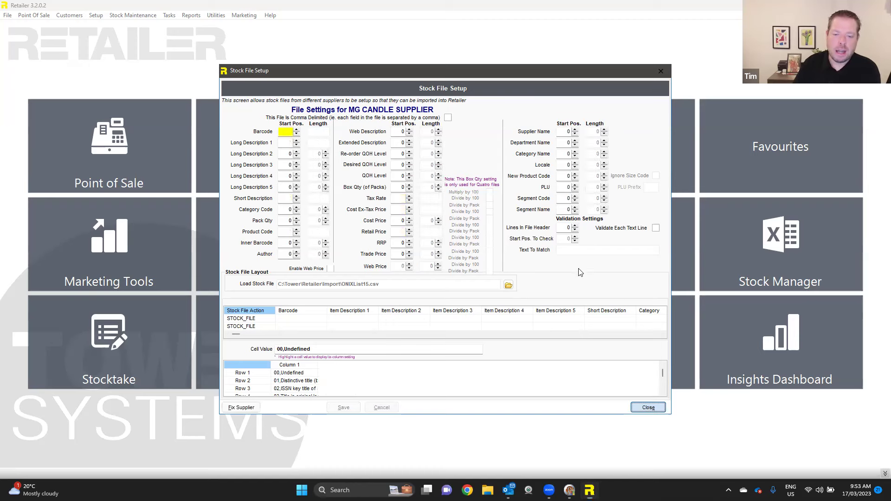
drag(480, 215, 468, 170)
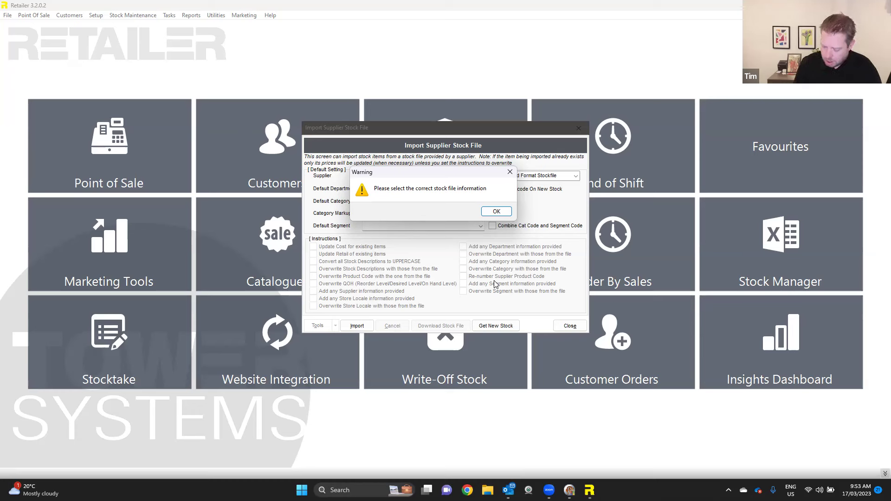
click(509, 213)
click(570, 351)
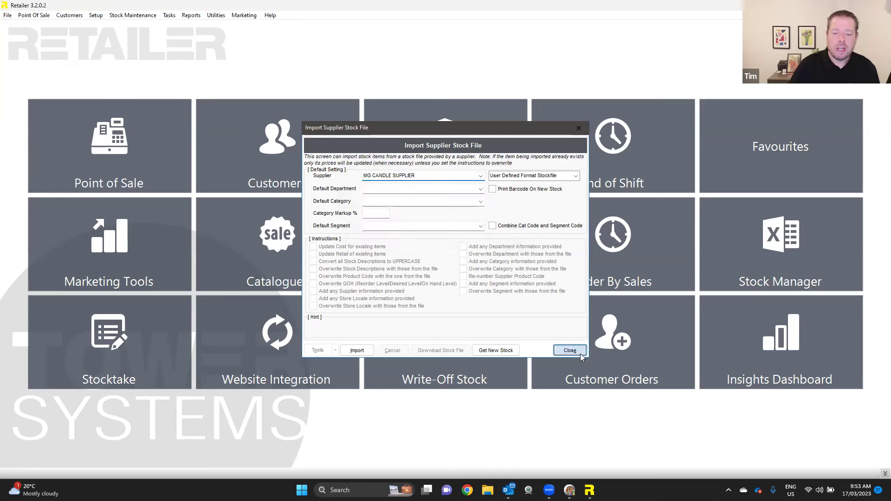
click(570, 351)
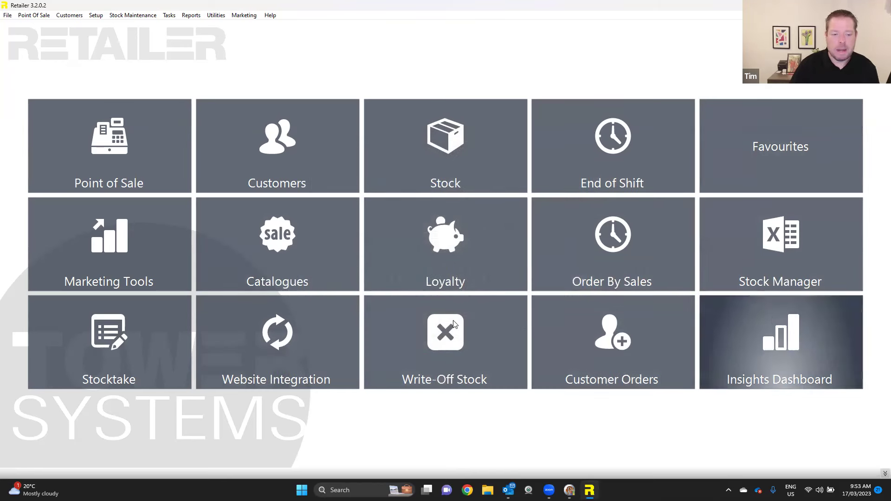
- Open Tasks > Events and view the New Arrival event on the Setup tab
click(169, 16)
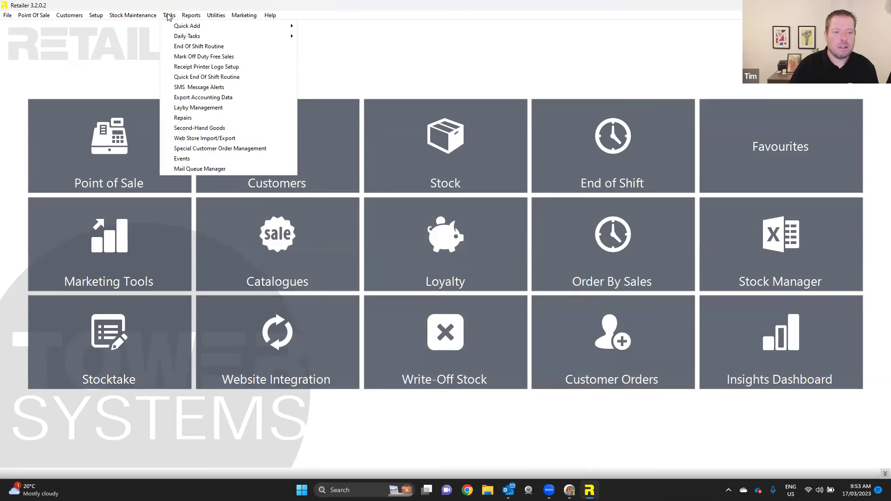
click(195, 159)
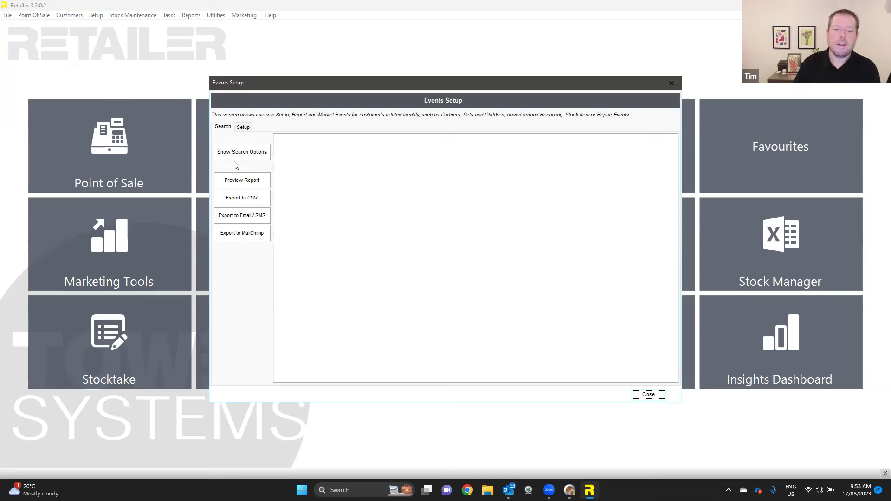
click(246, 128)
click(258, 142)
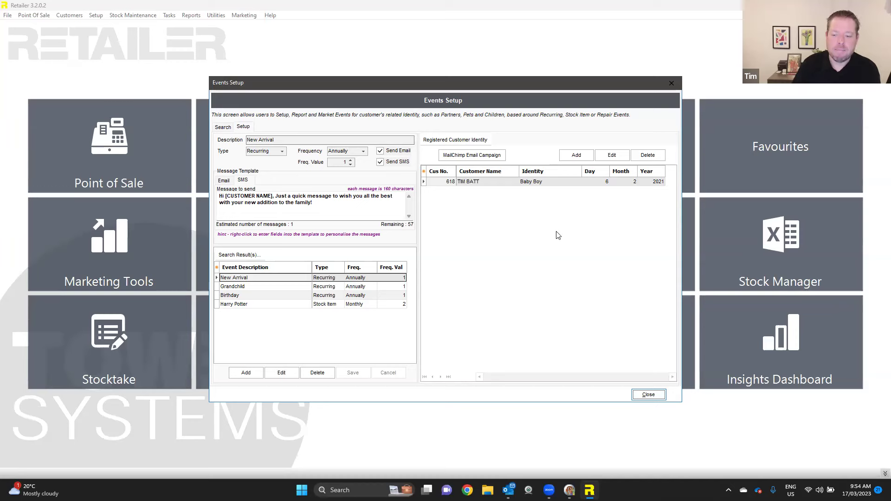
- Close the Events Setup dialog to return to the main tile menu
click(663, 397)
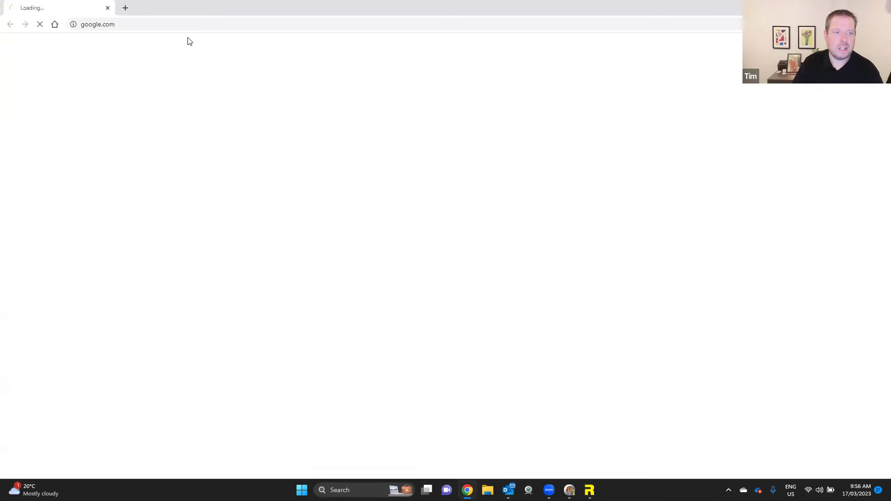
- Go to towersystems.com.au in Chrome, open Sign In, and complete the reCAPTCHA to log in
click(188, 27)
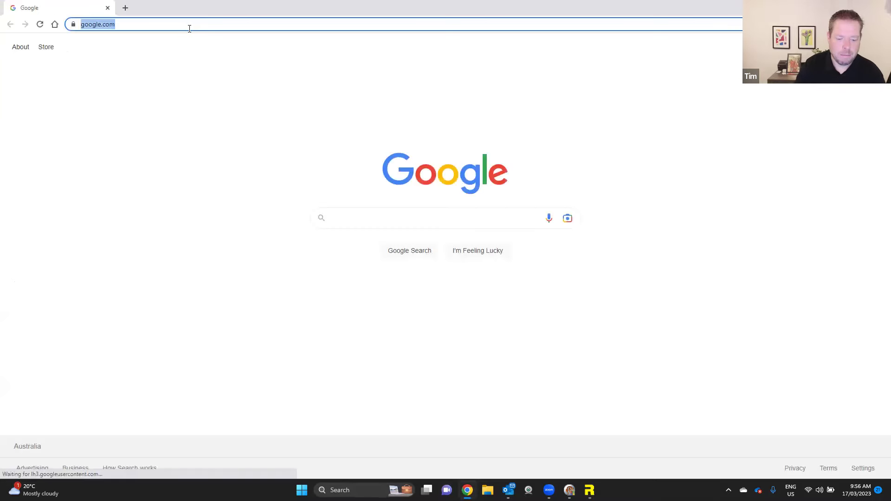
text(towe)
key(Return)
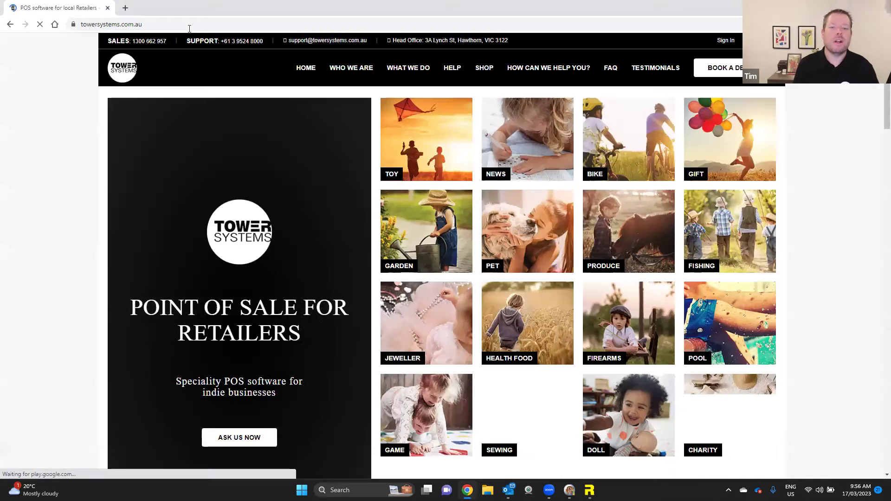
click(731, 42)
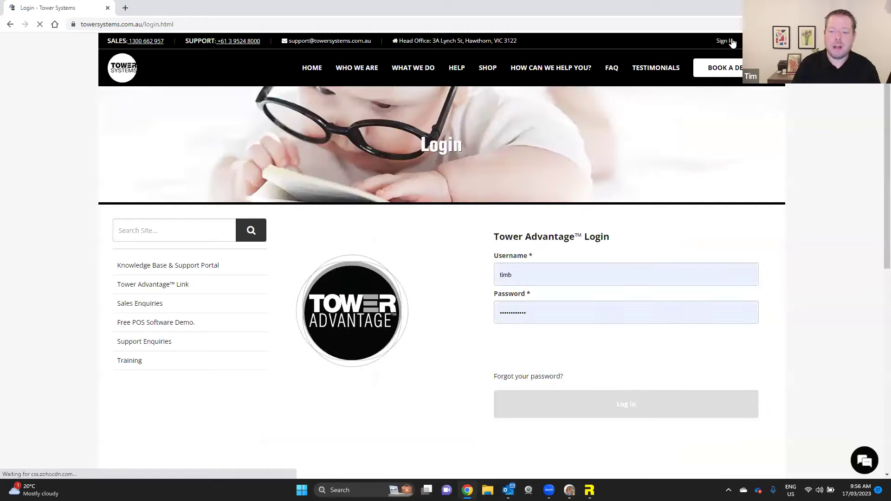
click(506, 354)
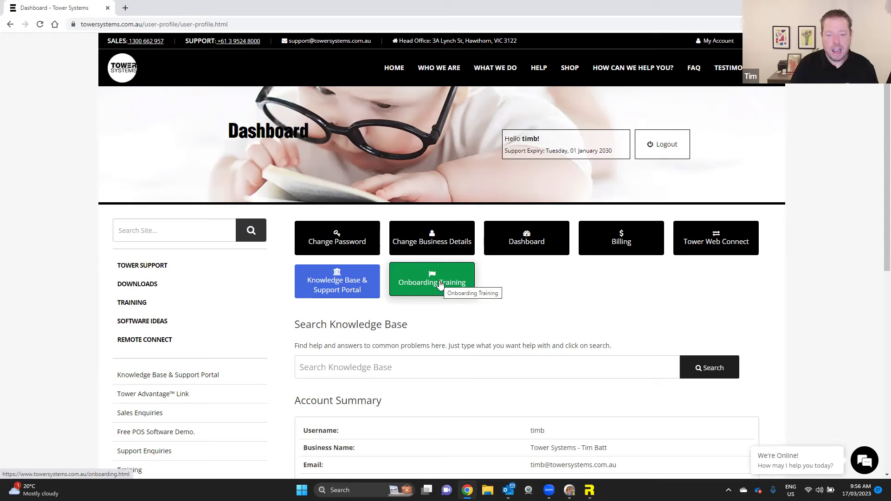
click(440, 285)
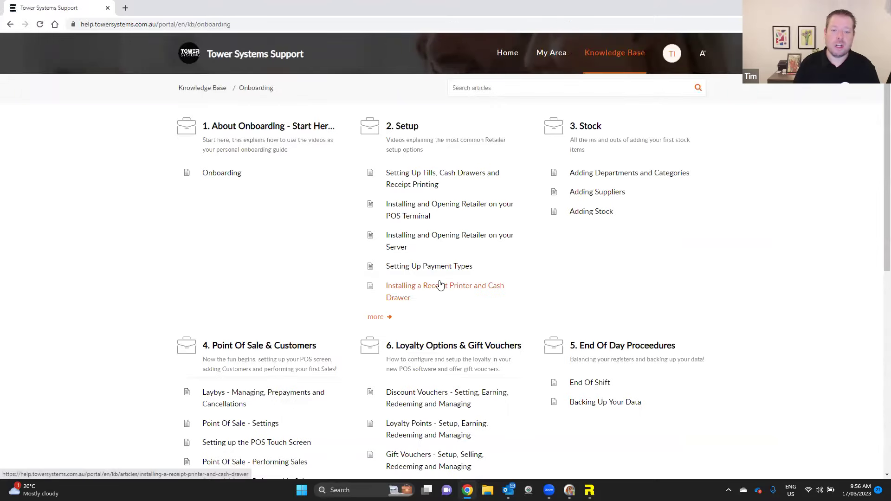
scroll(404, 176, down, 3)
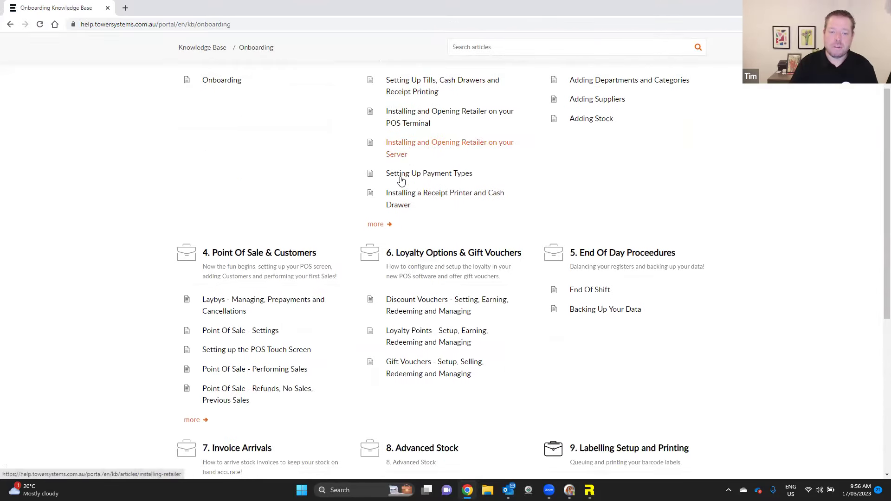
scroll(375, 218, up, 3)
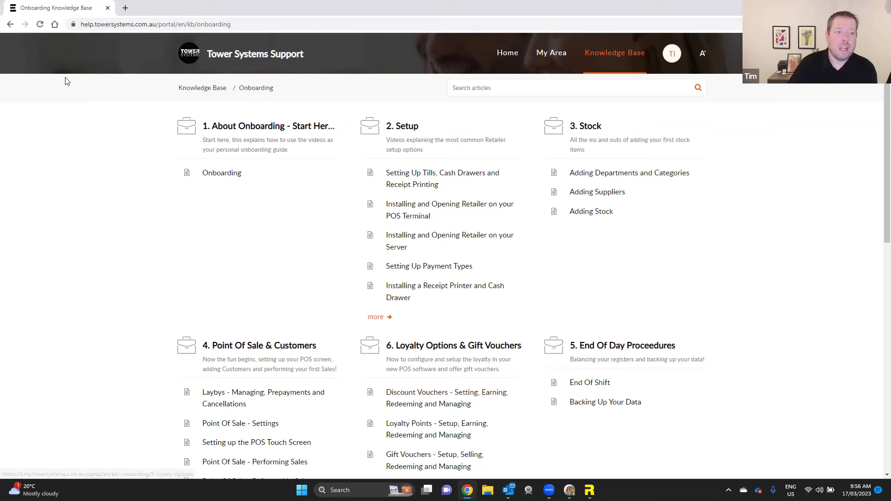
click(11, 24)
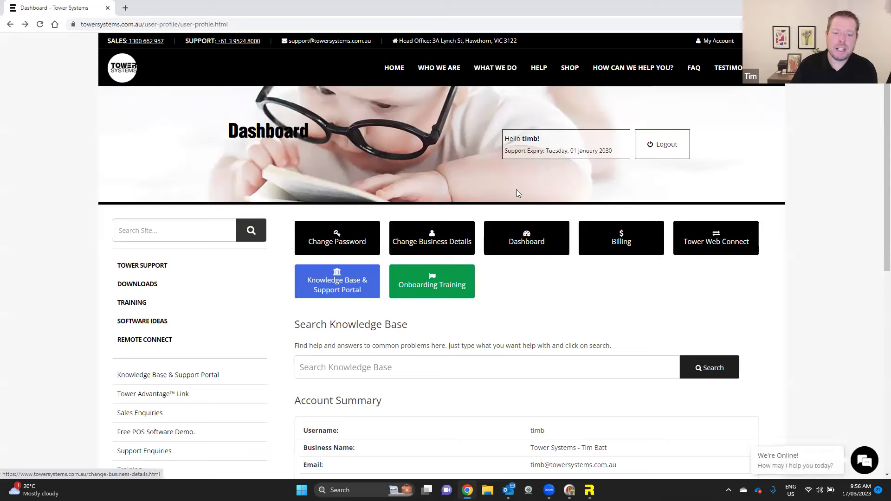
- Search the Knowledge Base for 'TOUCH SCREEN' and open the Setting up the POS Touch Screen article
click(349, 287)
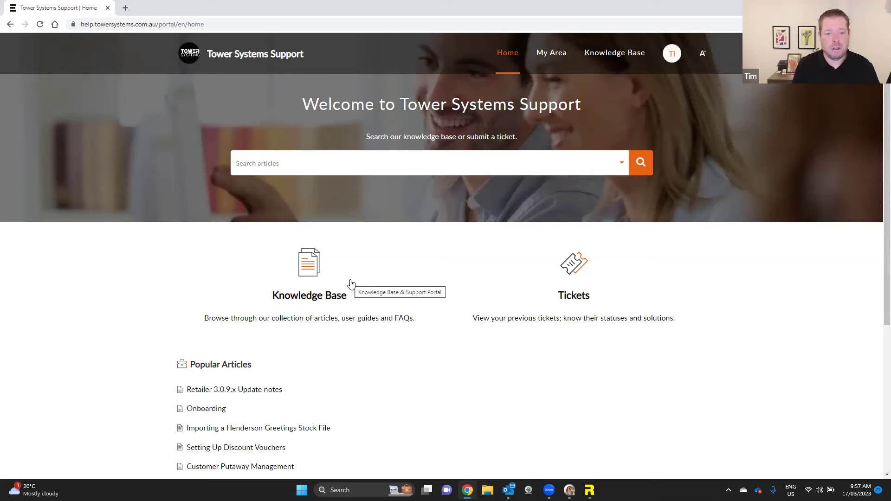
click(309, 300)
click(544, 89)
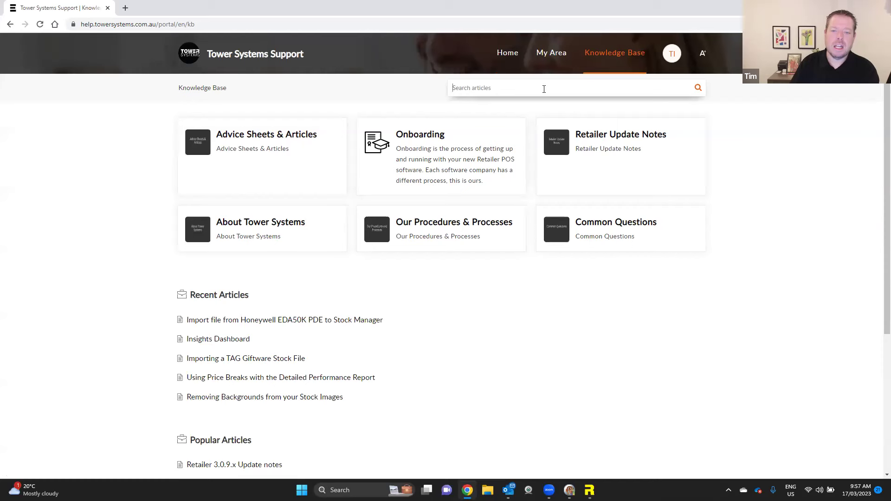
text(TOUCH)
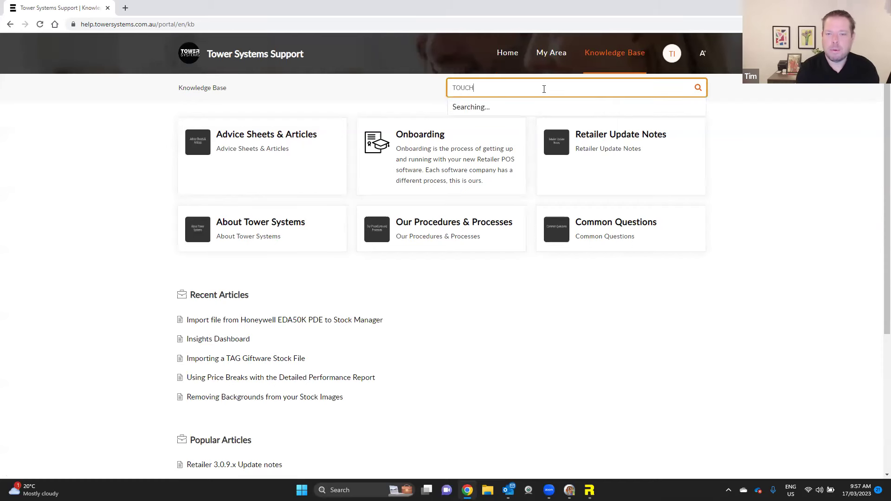
text( SCREEN)
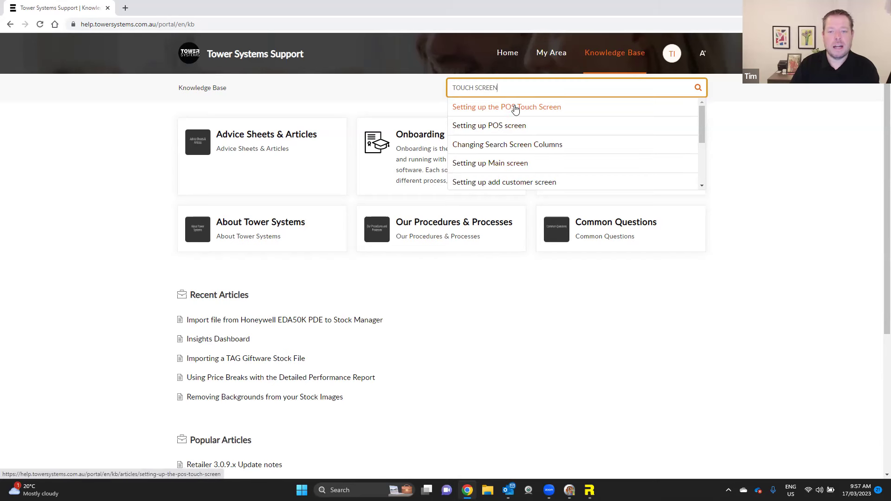
click(499, 109)
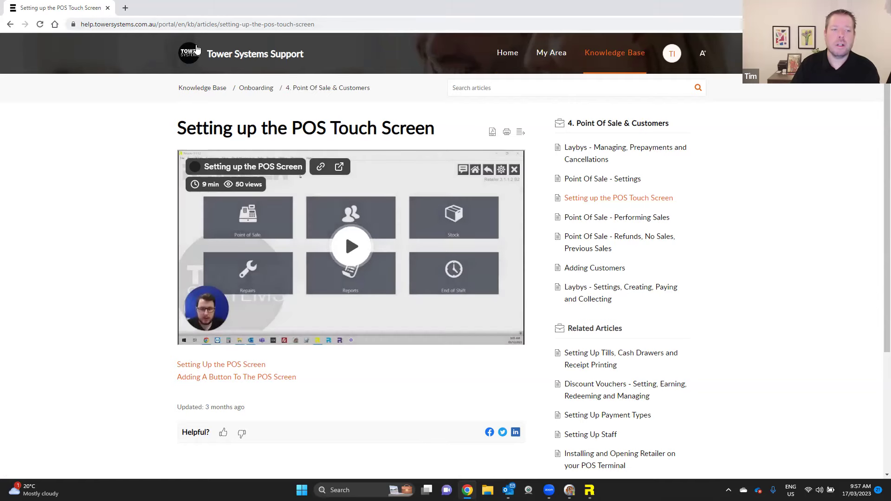
- Return to the support portal home page, then switch back to Retailer
click(11, 25)
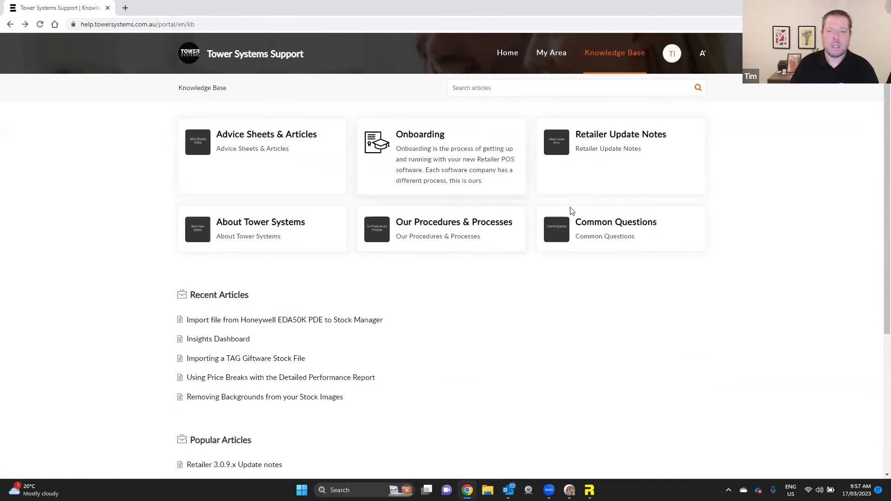
click(508, 54)
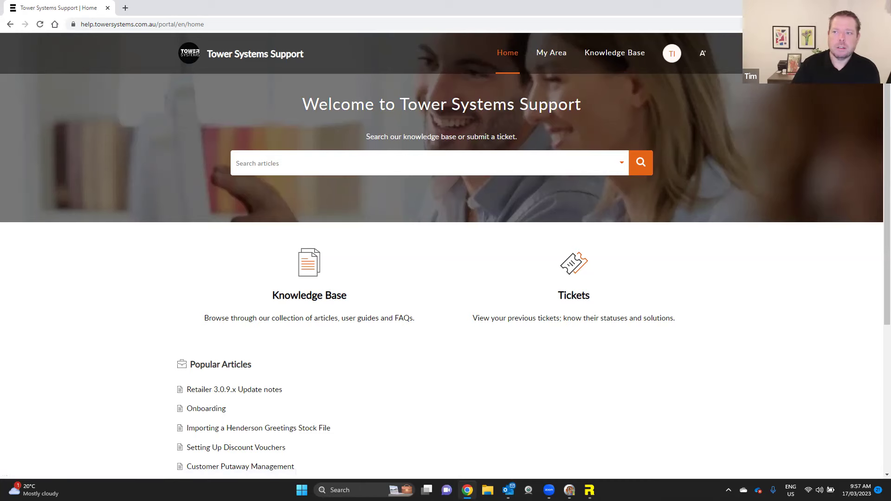
key(alt+Tab)
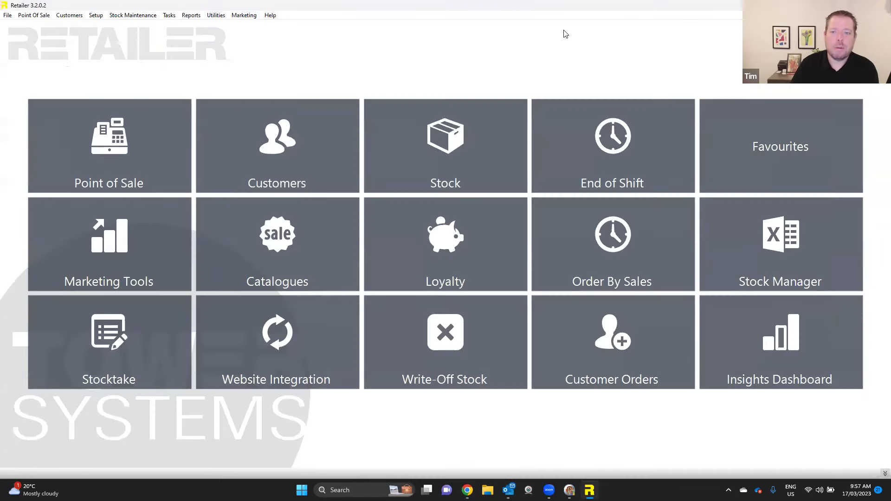